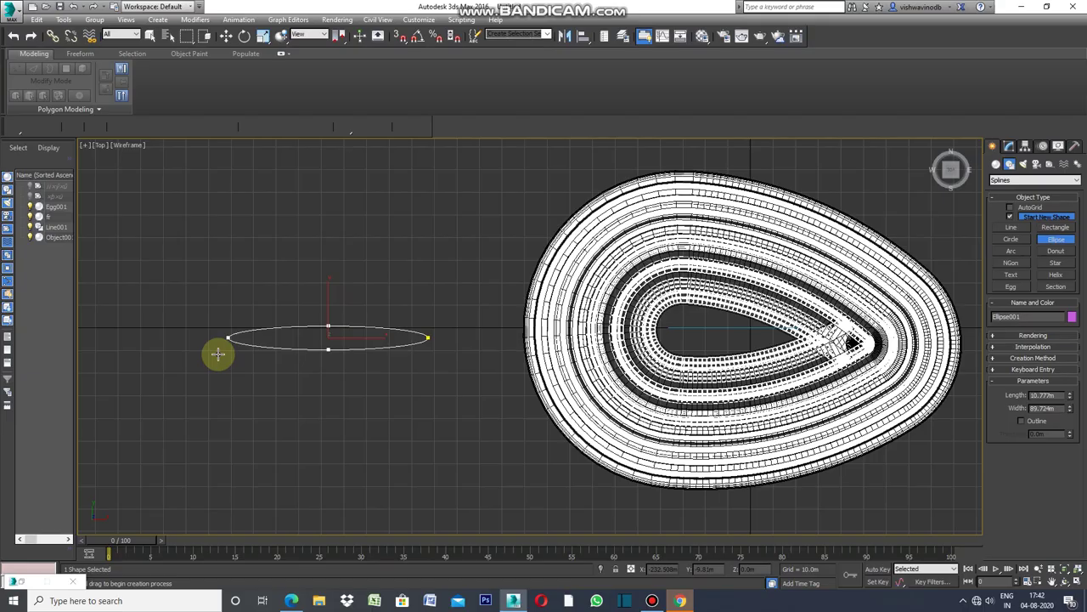
# - Draw Ellipse001, about 61.4m by 129.6m, beside the striped base and switch to Perspective view
pyautogui.moveTo(218, 355); pyautogui.dragTo(138, 450)
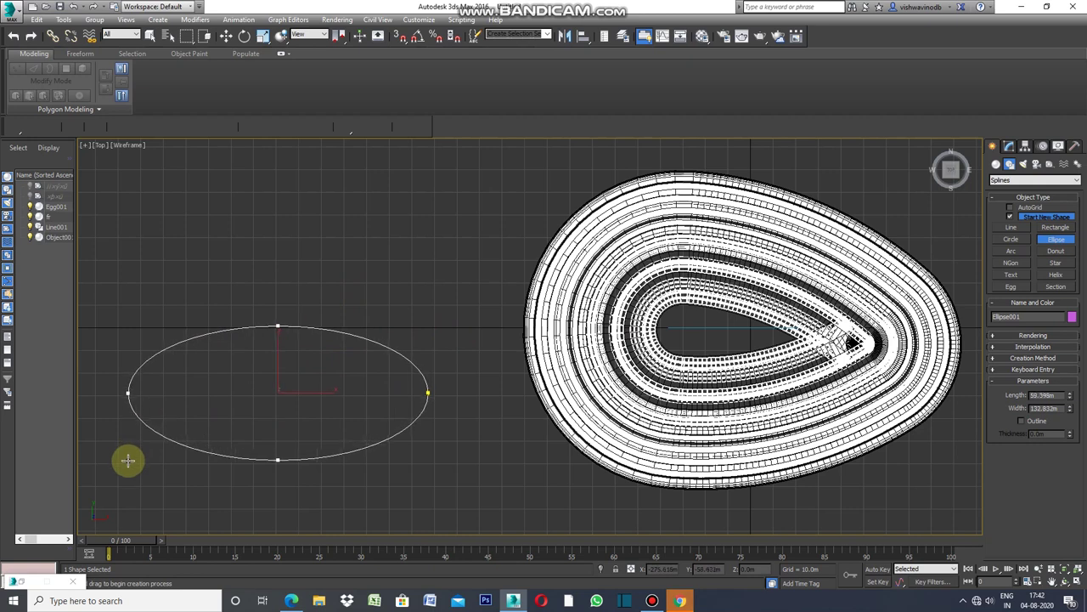
pyautogui.moveTo(138, 450); pyautogui.dragTo(135, 463)
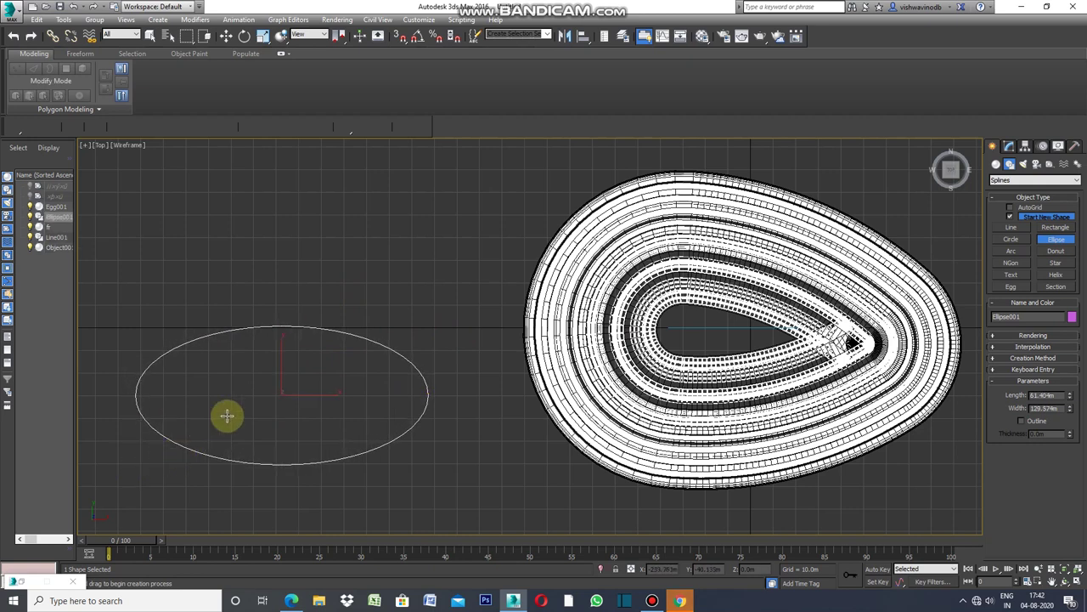
pyautogui.press('p')
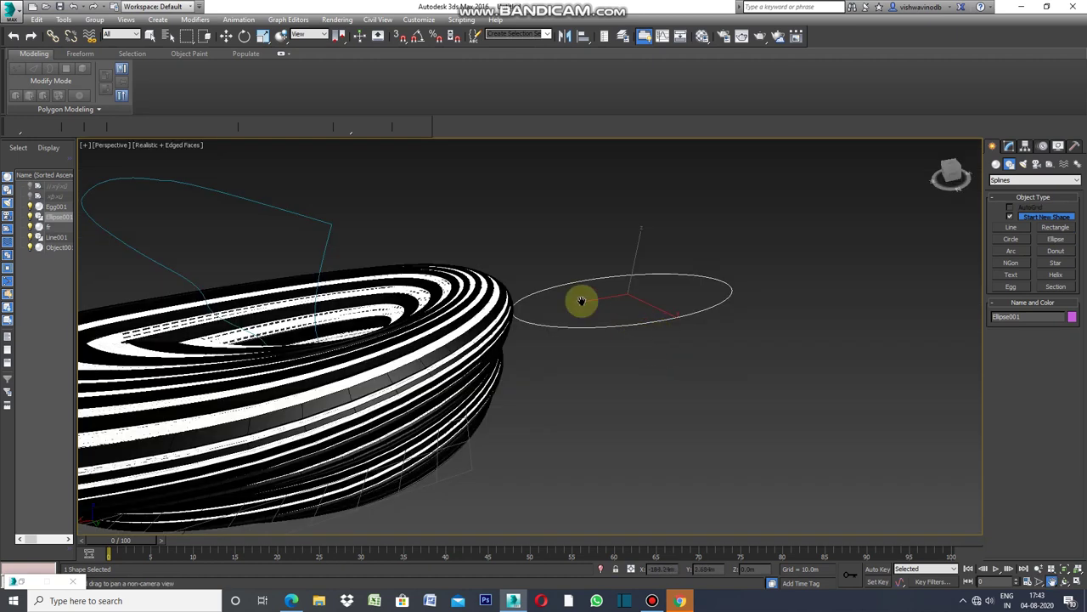
# - Sweep Ellipse001 with Line001 as the custom section, then select the resulting swept base
pyautogui.click(1009, 146)
pyautogui.click(1077, 177)
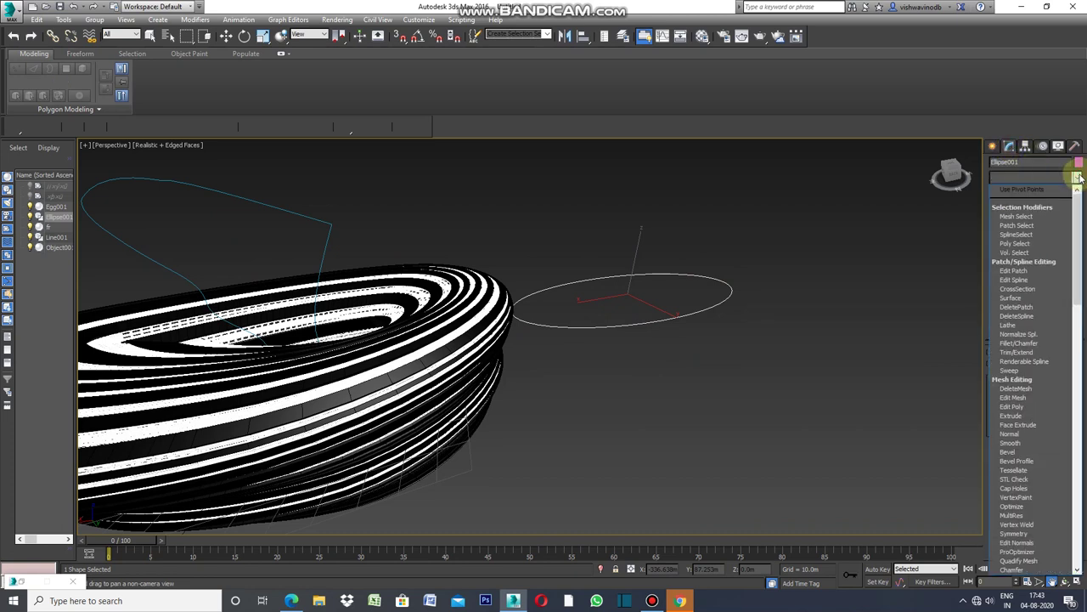
pyautogui.click(1024, 370)
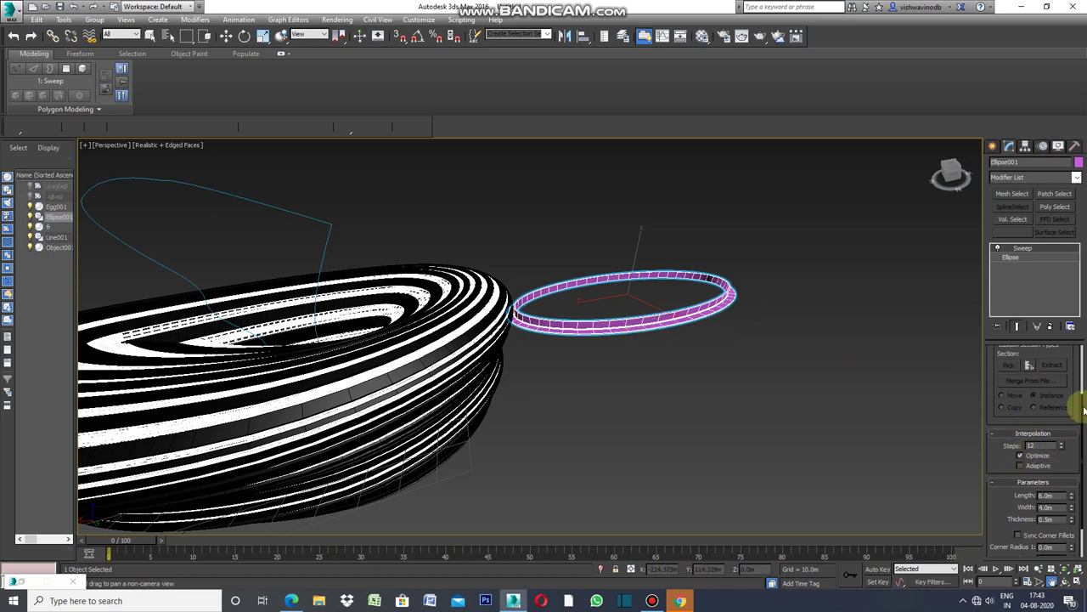
pyautogui.moveTo(1084, 409); pyautogui.dragTo(1075, 349)
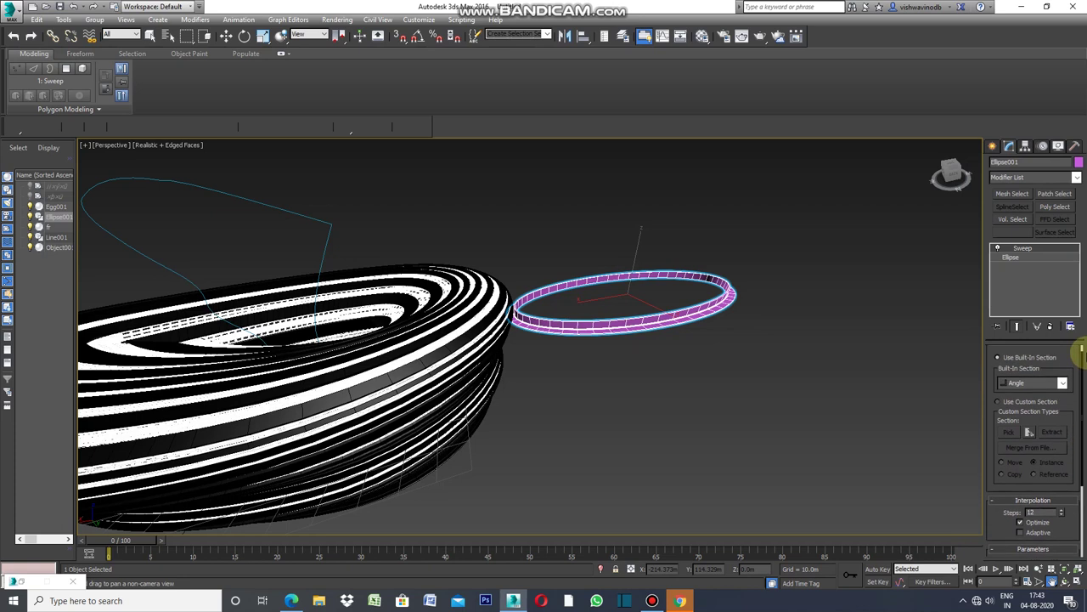
pyautogui.click(999, 403)
pyautogui.click(1010, 443)
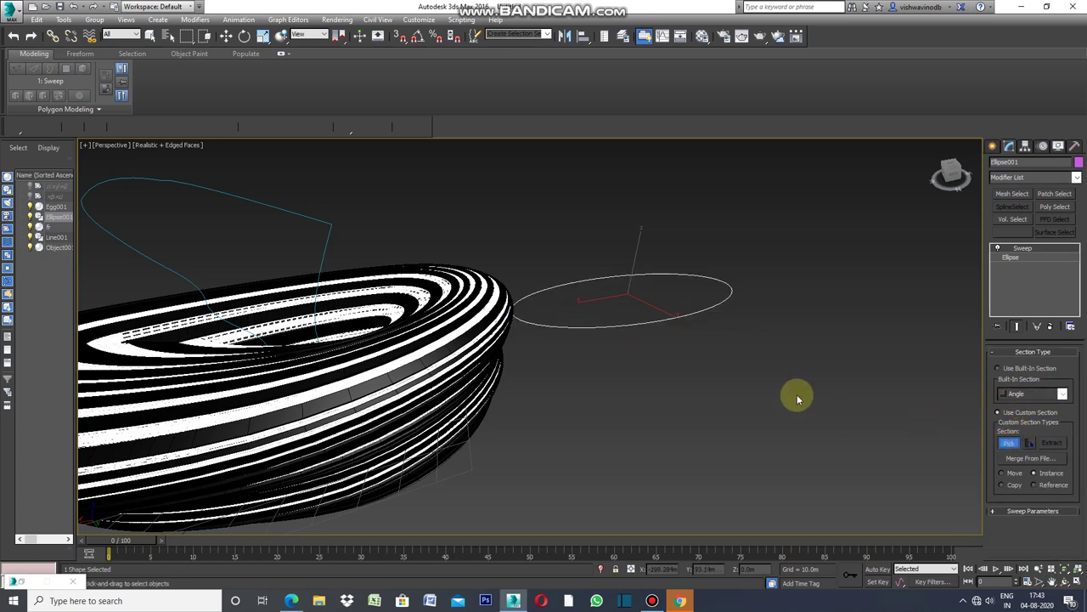
pyautogui.click(321, 220)
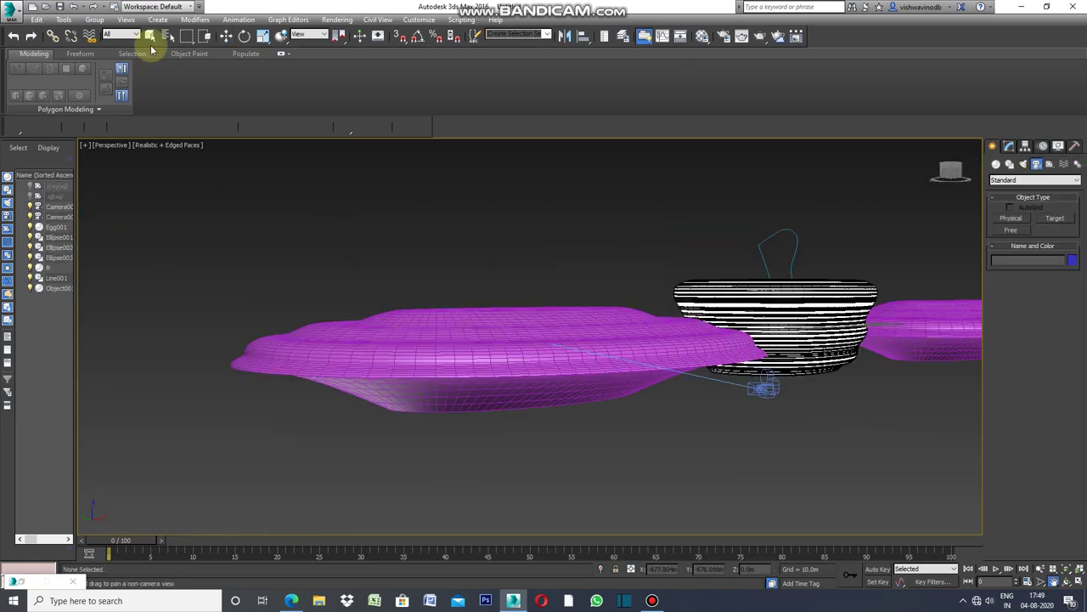
pyautogui.click(149, 35)
pyautogui.click(459, 357)
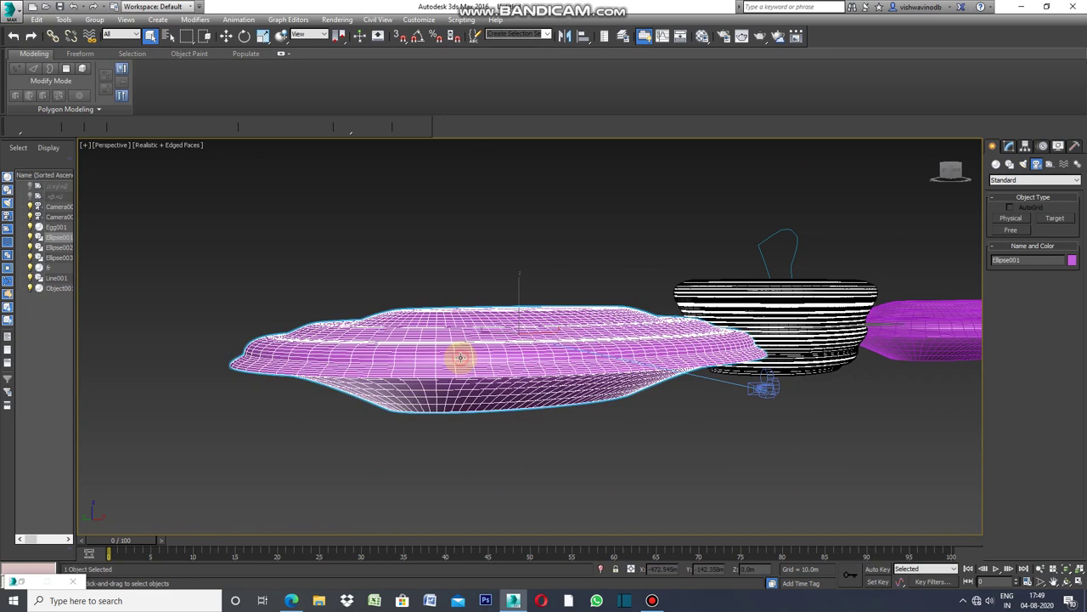
# - Convert the swept base to an Editable Poly and zoom in on the pink base
pyautogui.rightClick(460, 357)
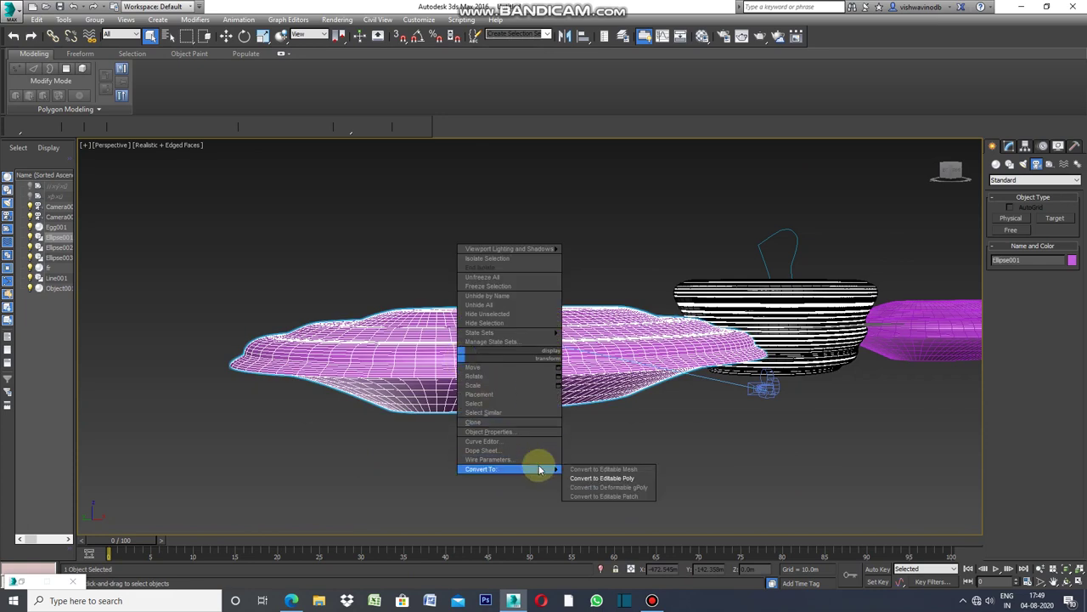
pyautogui.click(590, 478)
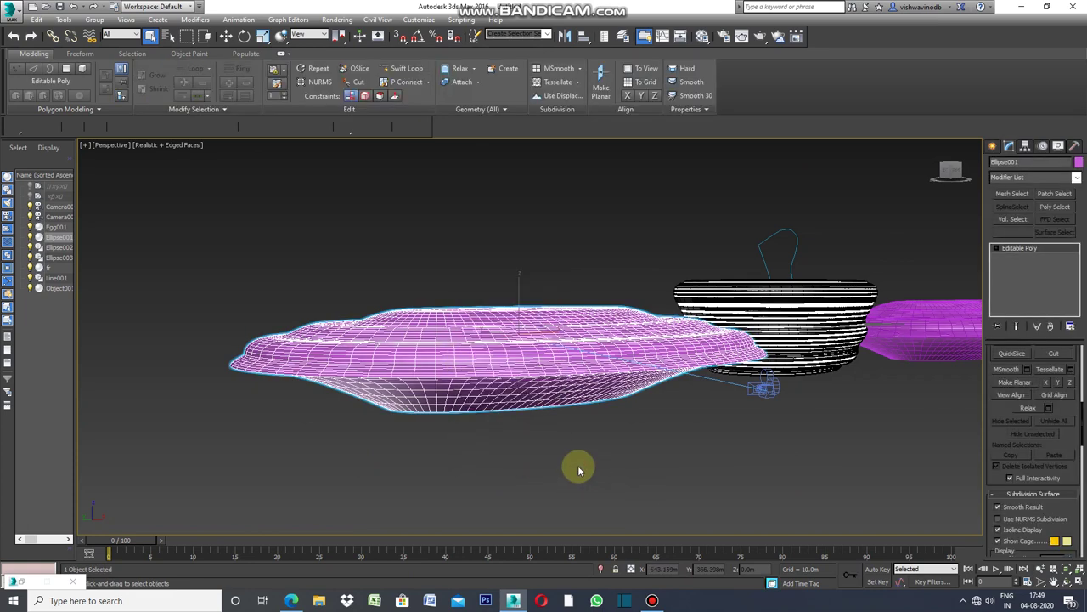
pyautogui.click(1041, 582)
pyautogui.moveTo(794, 532); pyautogui.dragTo(535, 451)
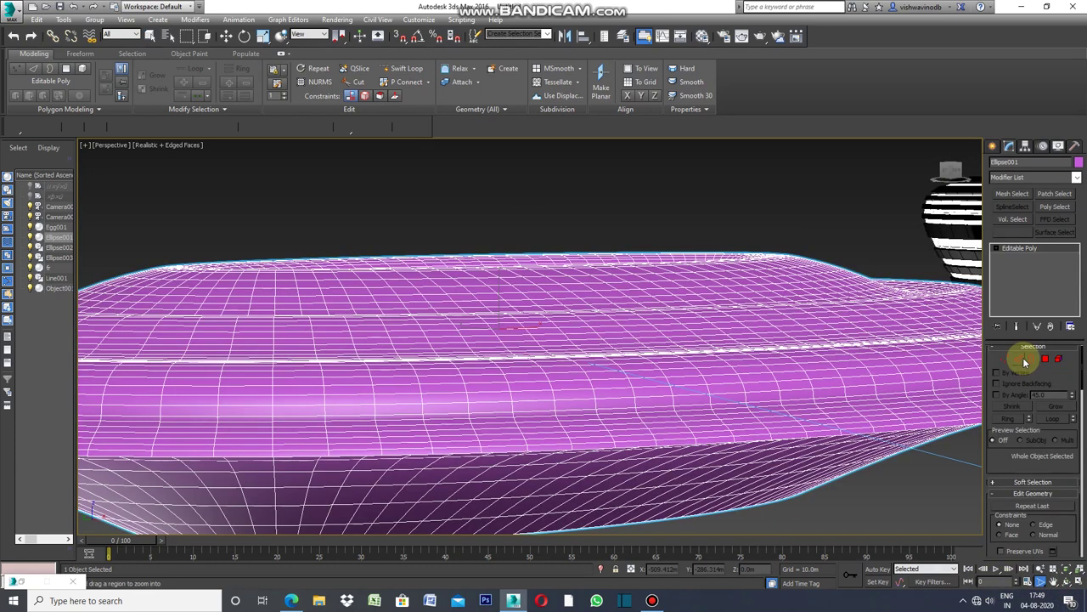
# - Select a dotted loop of 35 edges, extend it to rings, and convert to 3500 polygons
pyautogui.click(1025, 358)
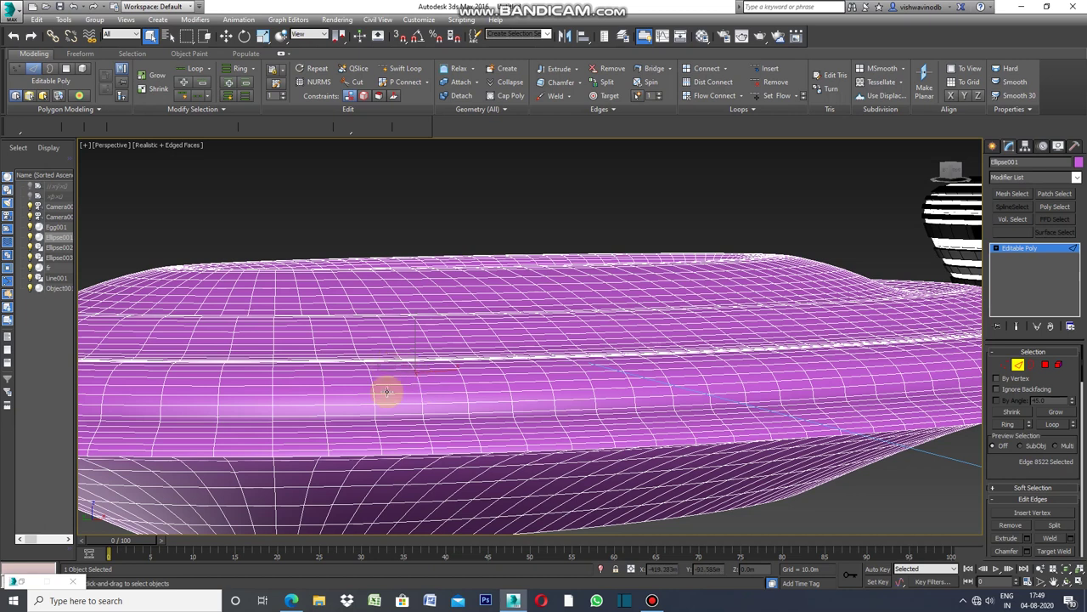
pyautogui.click(208, 96)
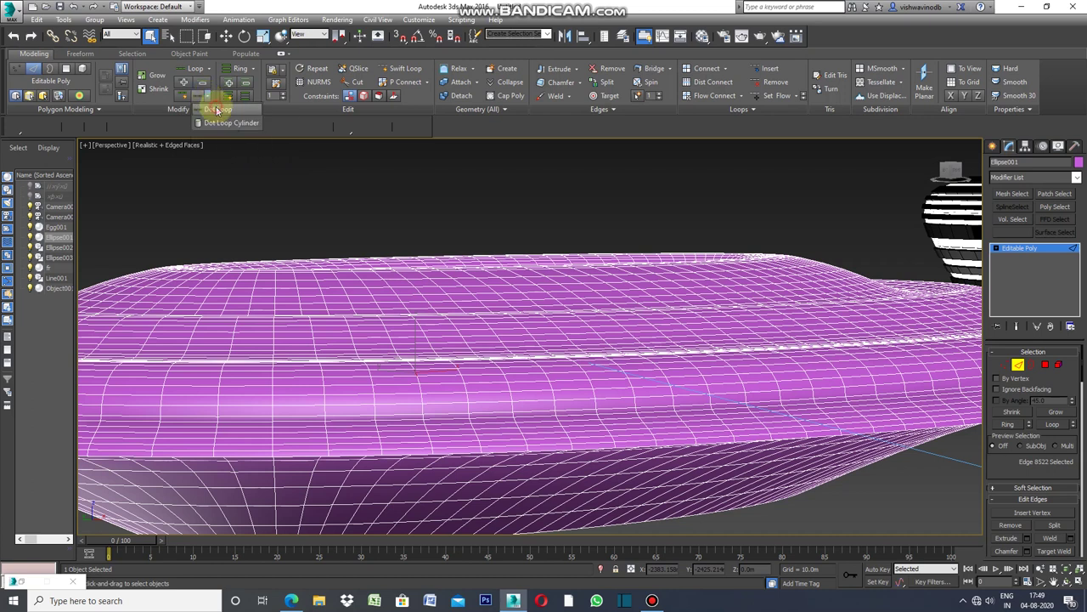
pyautogui.click(215, 108)
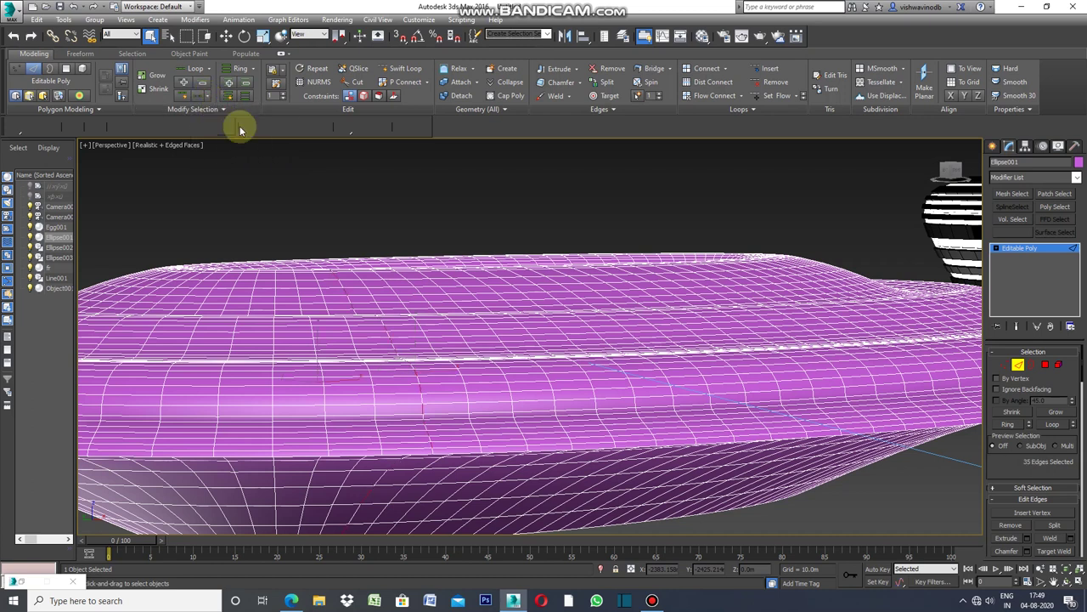
pyautogui.click(1009, 424)
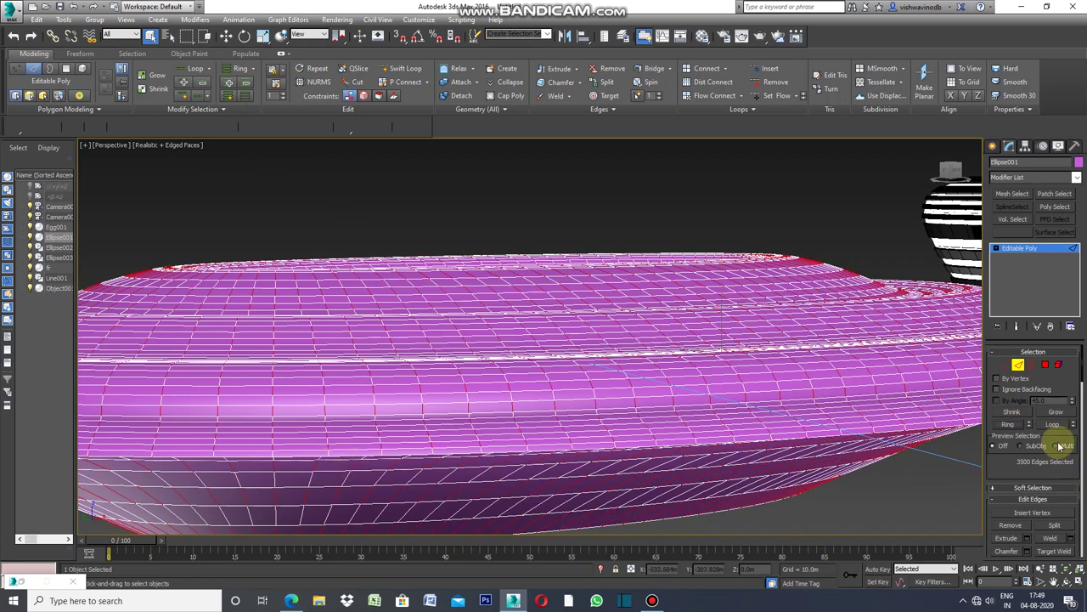
pyautogui.click(1046, 365)
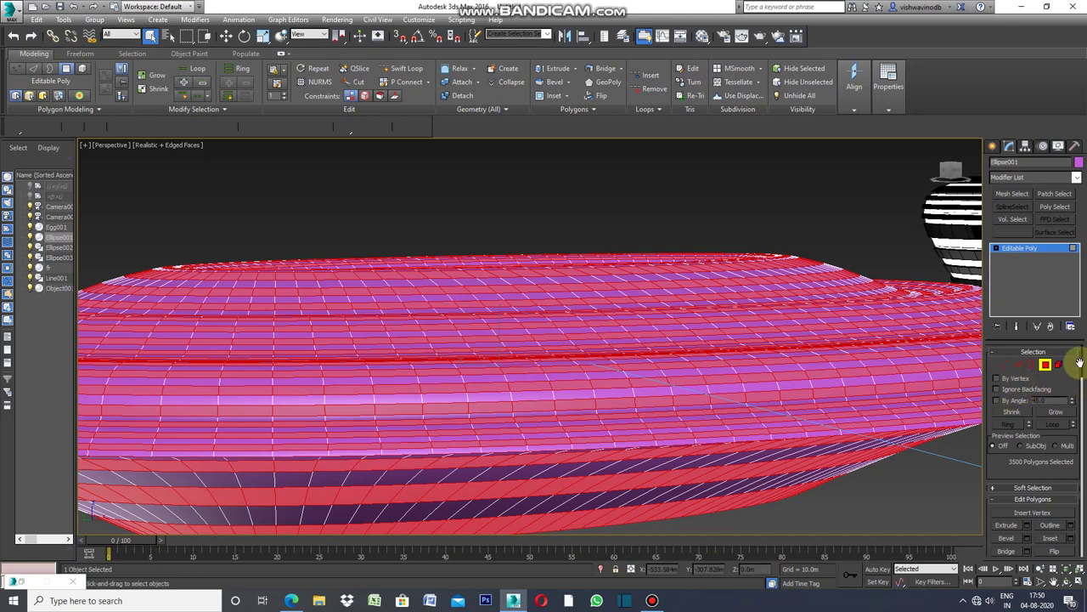
# - Detach the selected polygon bands as Object002
pyautogui.moveTo(1083, 365); pyautogui.dragTo(1080, 399)
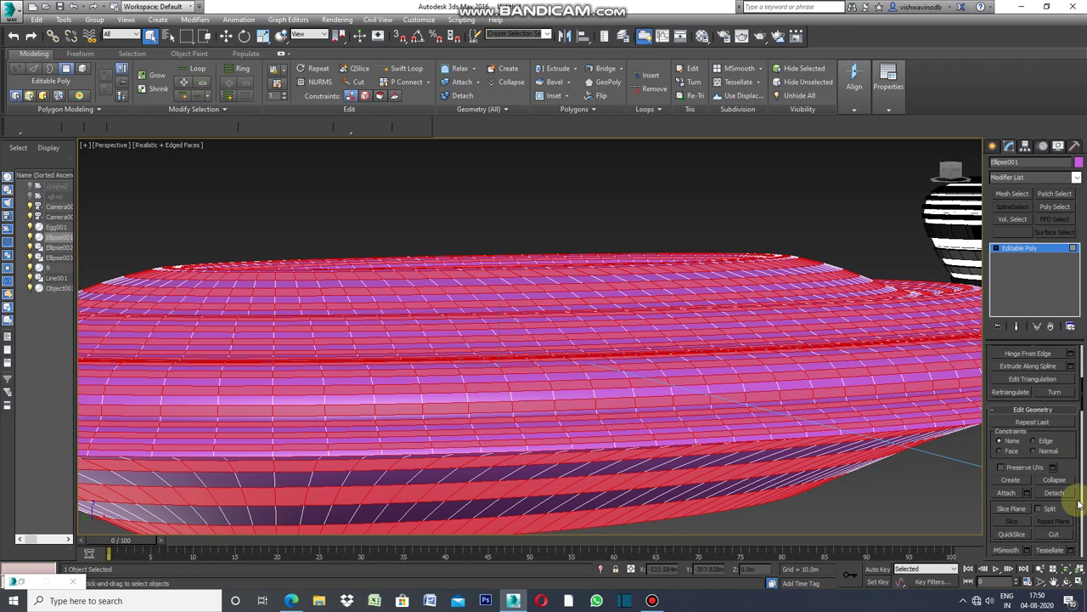
pyautogui.click(1057, 494)
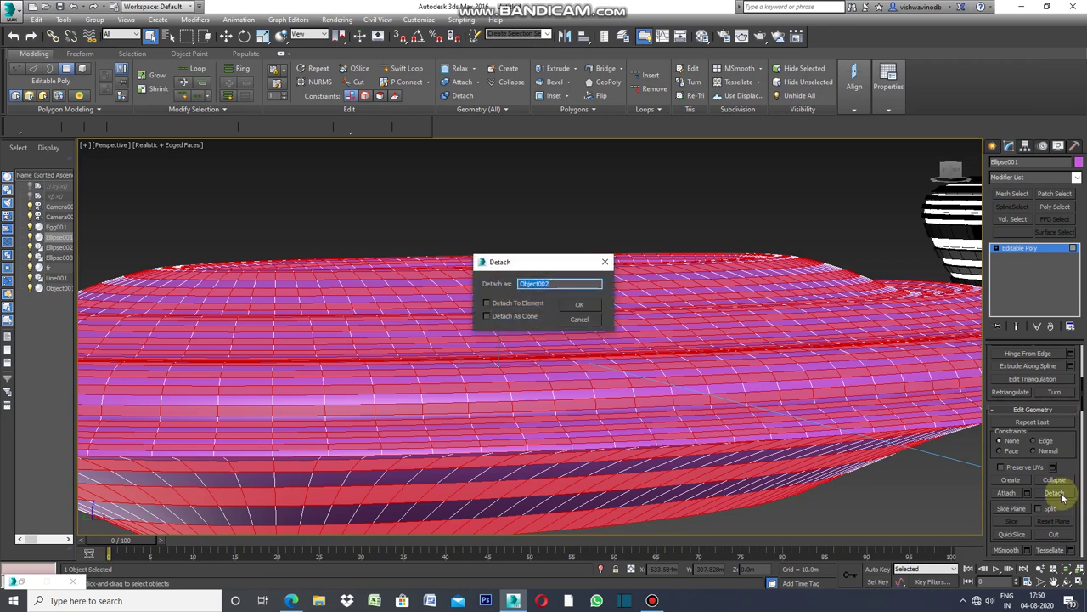
pyautogui.click(580, 307)
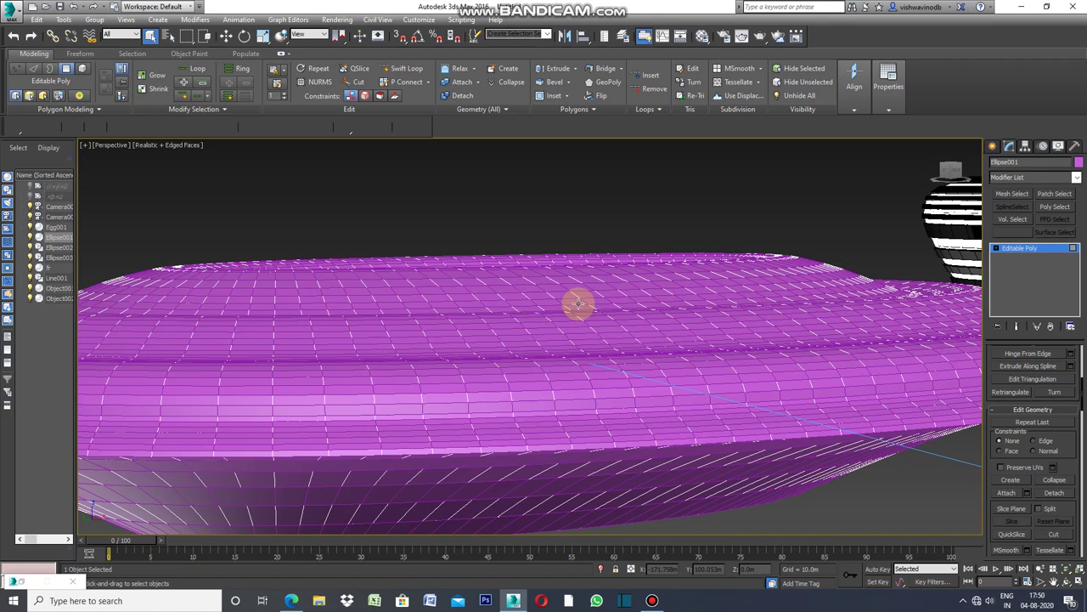
# - Set Ellipse001's object colour to black and pan to frame the base
pyautogui.click(1079, 163)
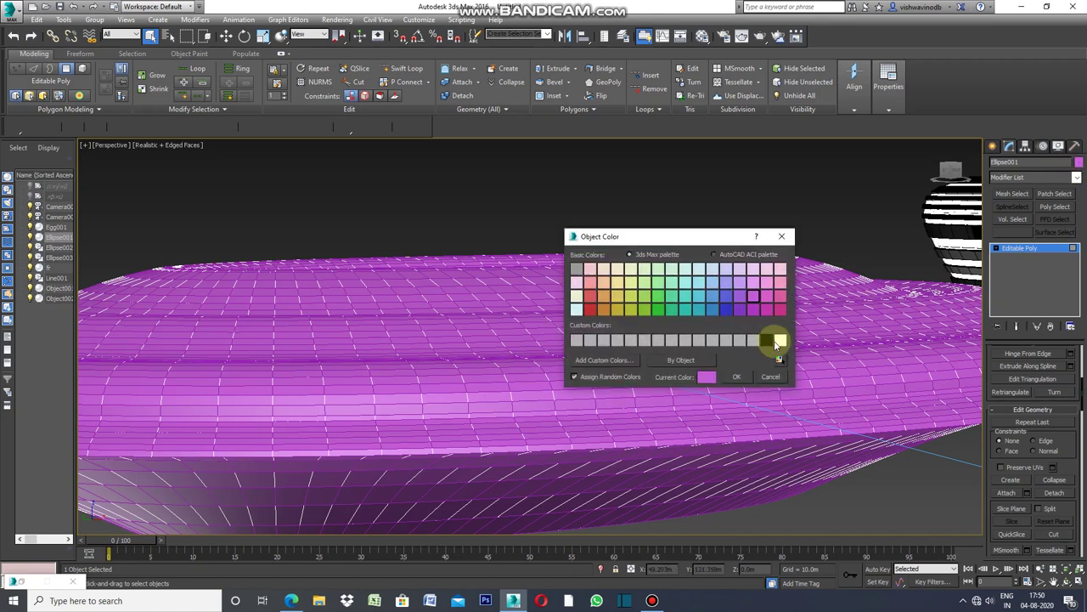
pyautogui.click(769, 341)
pyautogui.click(736, 376)
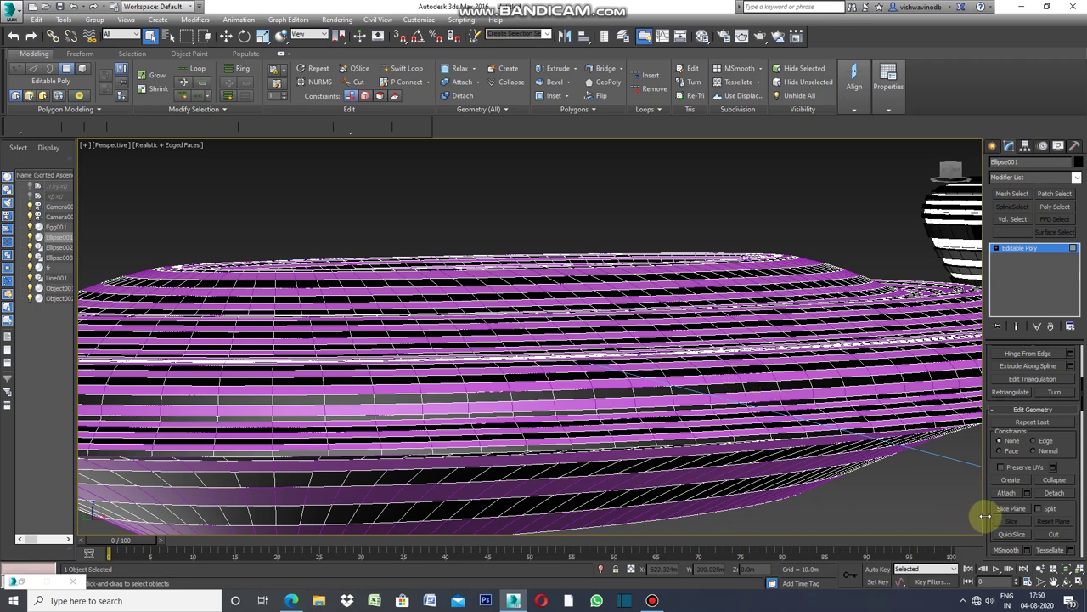
pyautogui.click(1054, 581)
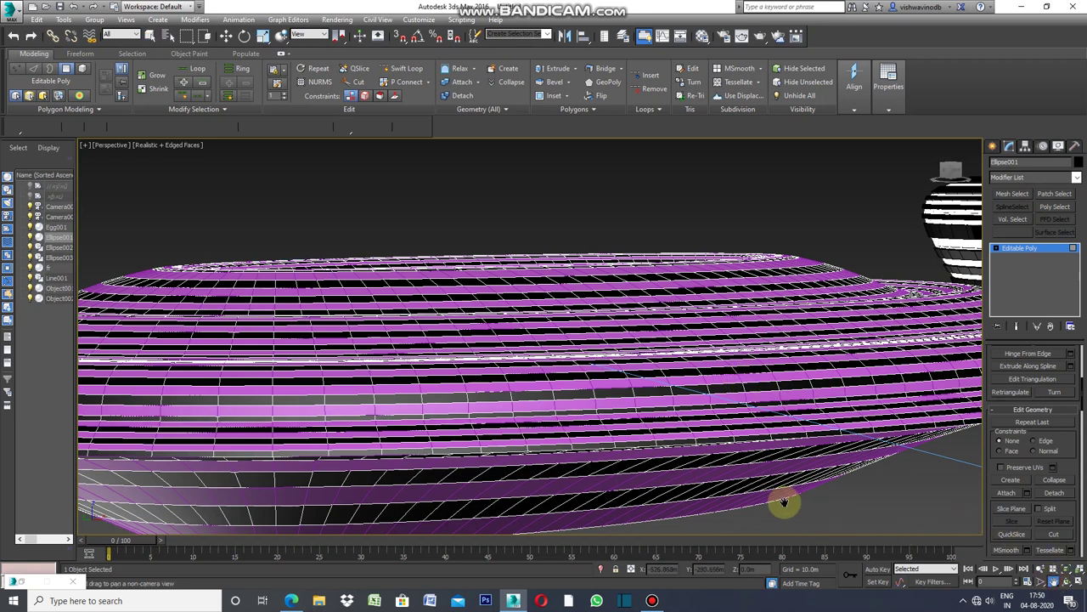
pyautogui.moveTo(759, 478)
pyautogui.mouseDown()
pyautogui.moveTo(786, 426)
pyautogui.moveTo(808, 422)
pyautogui.moveTo(794, 444)
pyautogui.mouseUp()
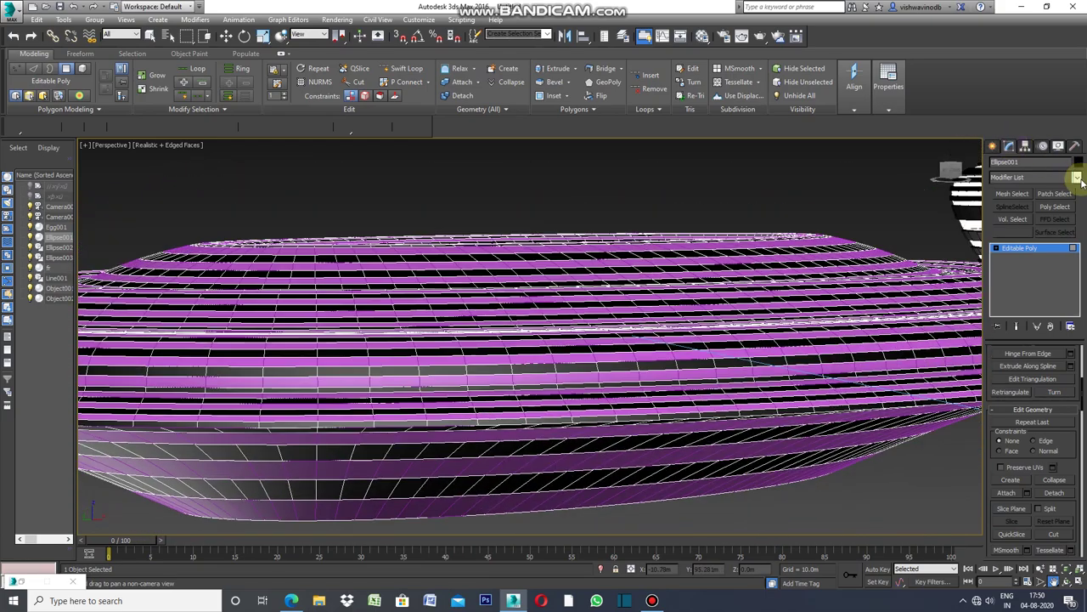
# - Add a Shell modifier with 0.8m Outer Amount to Ellipse001, then deselect everything
pyautogui.click(1077, 178)
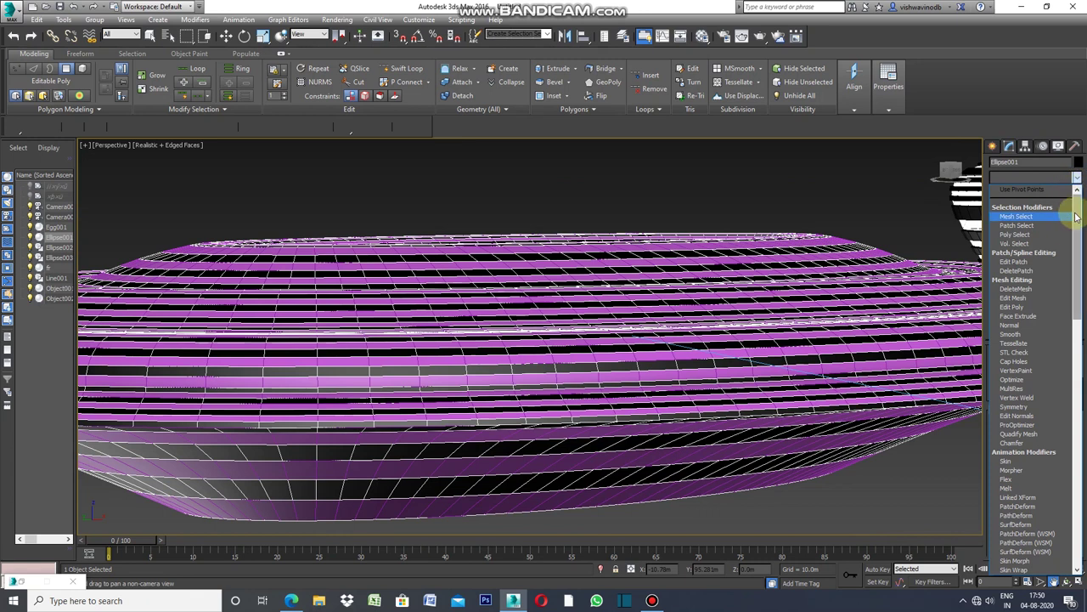
pyautogui.moveTo(1077, 255); pyautogui.dragTo(1081, 406)
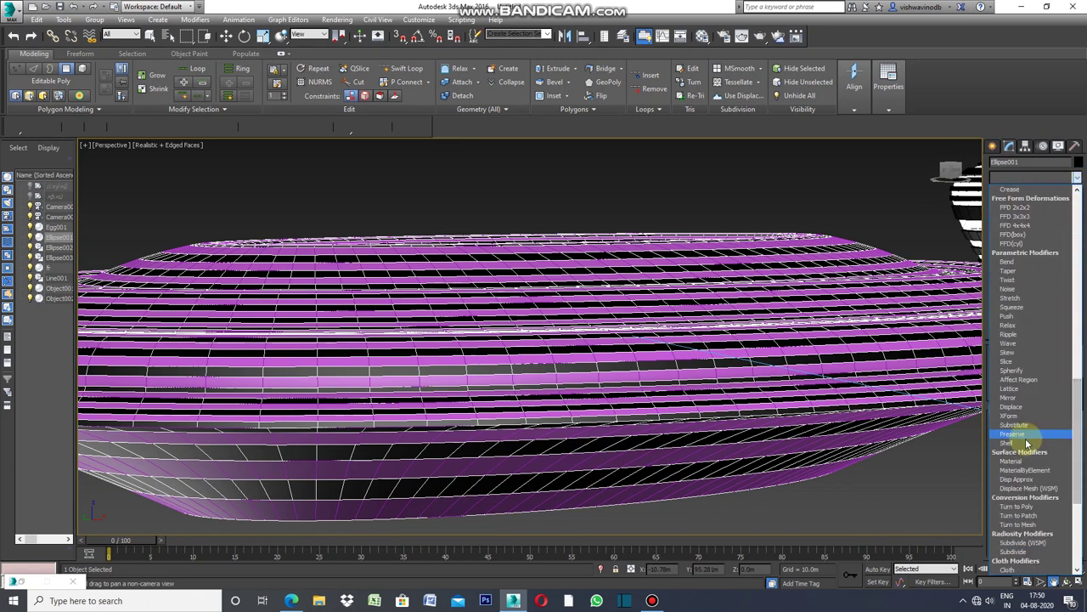
pyautogui.click(1024, 443)
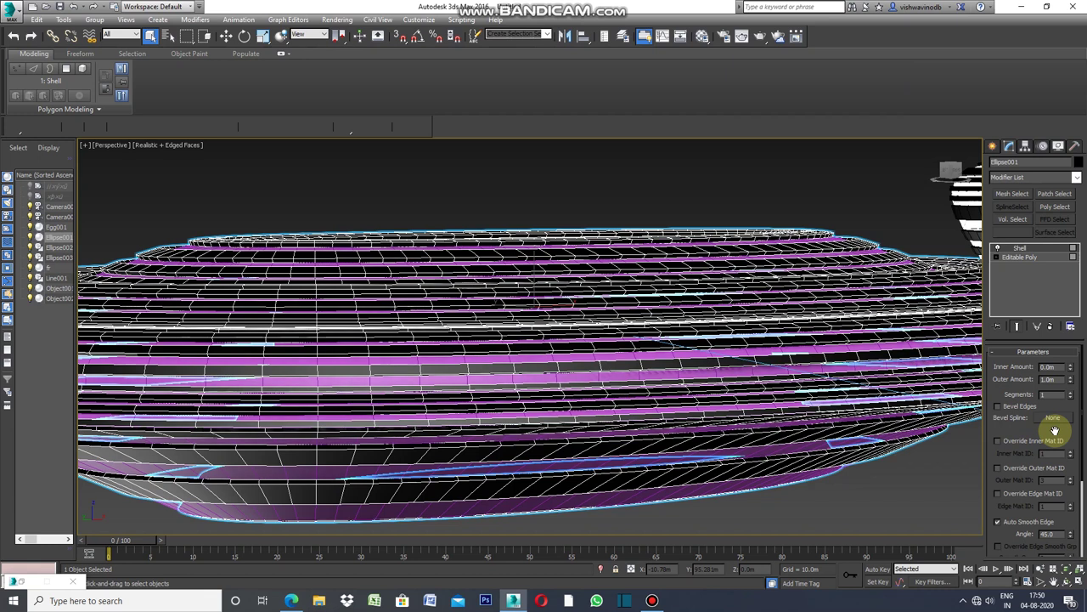
pyautogui.click(1057, 380)
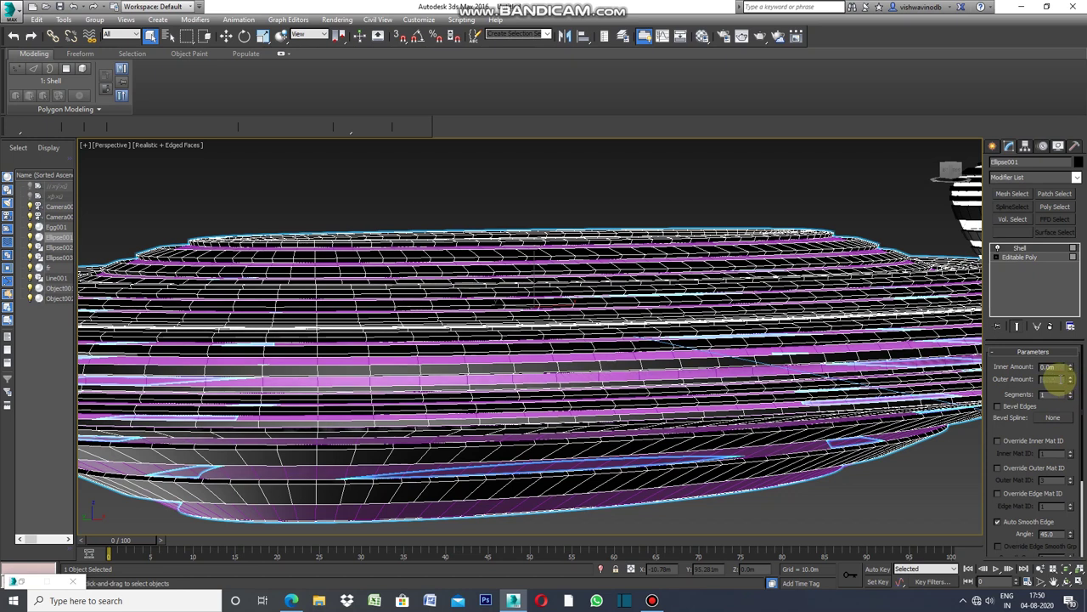
pyautogui.press('BackSpace')
pyautogui.press('Return')
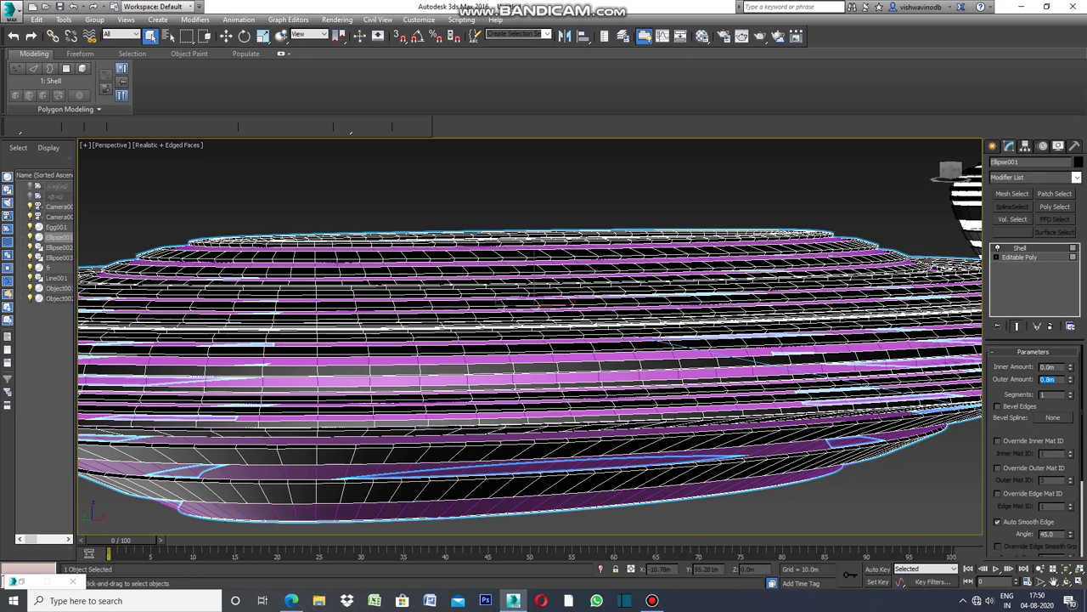
pyautogui.click(880, 205)
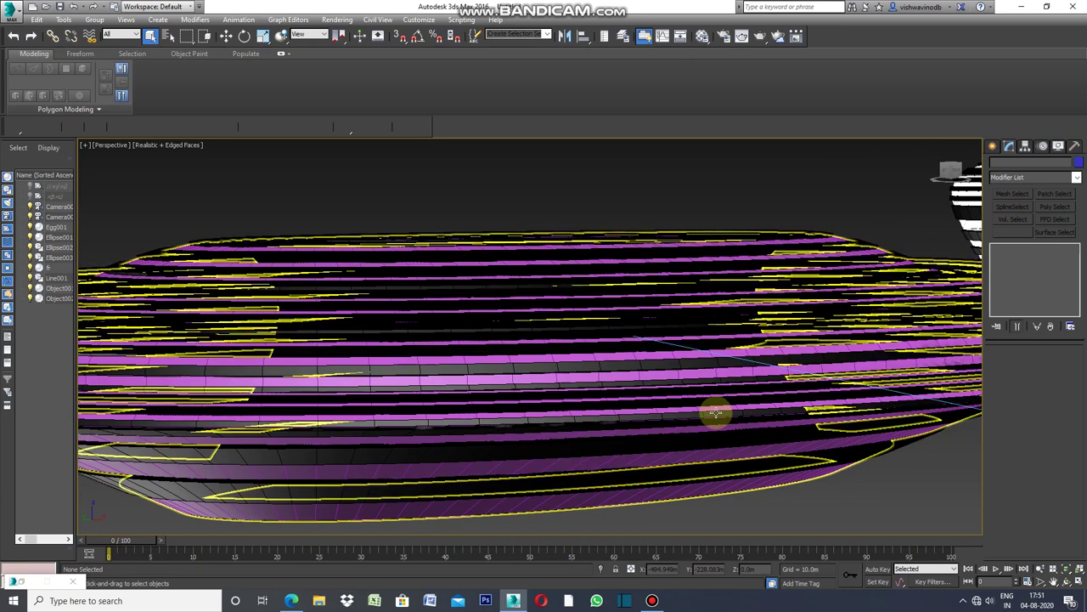
# - Select Object002 and open Connect Edges settings for its 3500 selected stripe edges
pyautogui.click(535, 358)
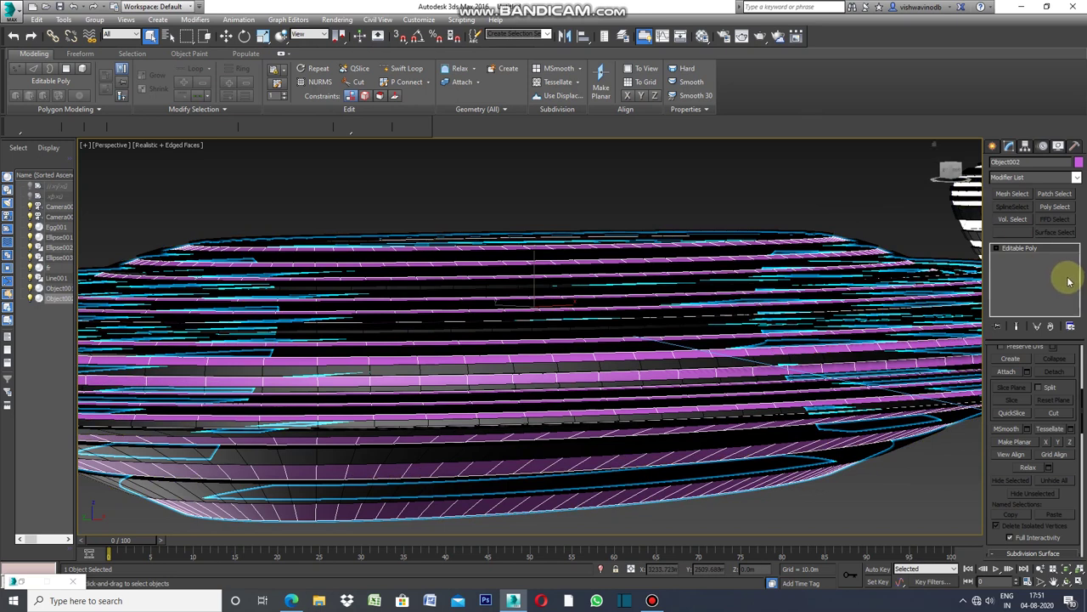
pyautogui.moveTo(1084, 402); pyautogui.dragTo(1076, 340)
pyautogui.click(1021, 365)
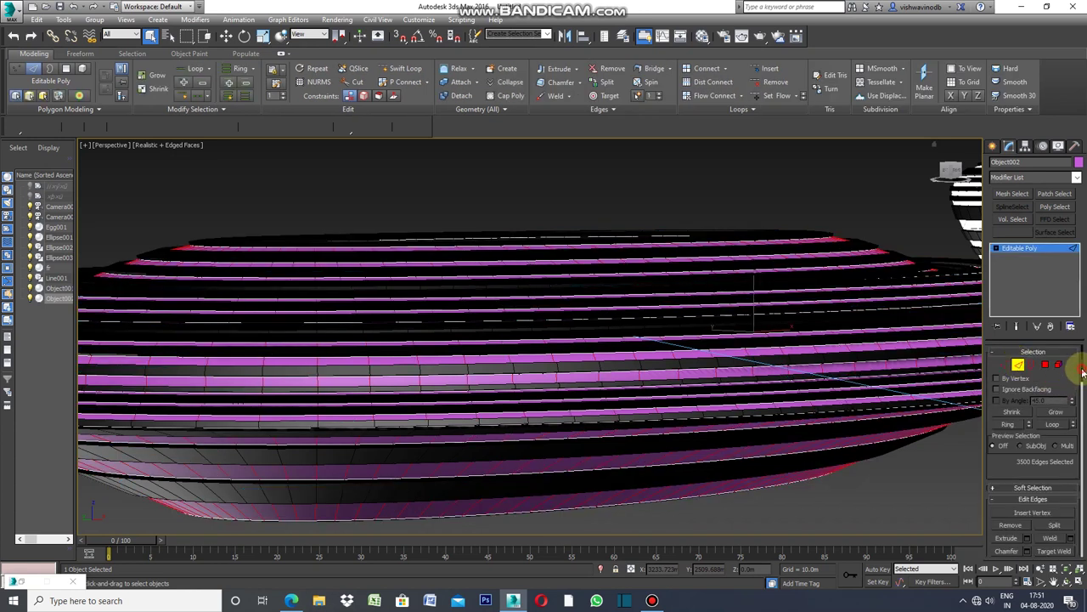
pyautogui.moveTo(1083, 371); pyautogui.dragTo(1084, 394)
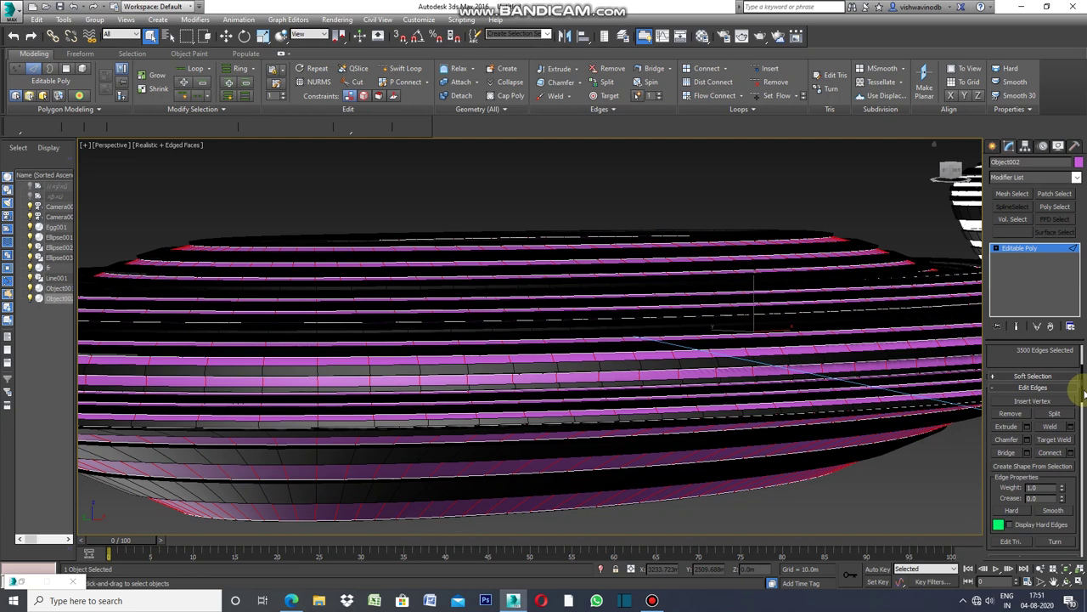
pyautogui.click(1070, 452)
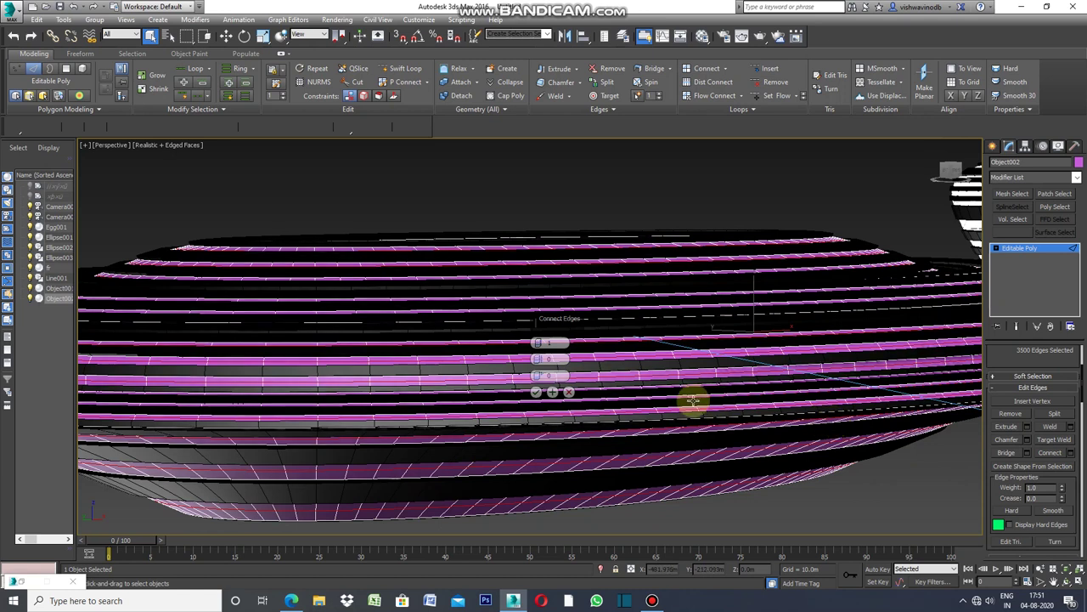
# - Apply the connecting edges, then chamfer the selected edges by 0.2m, giving 7000 edges
pyautogui.click(537, 392)
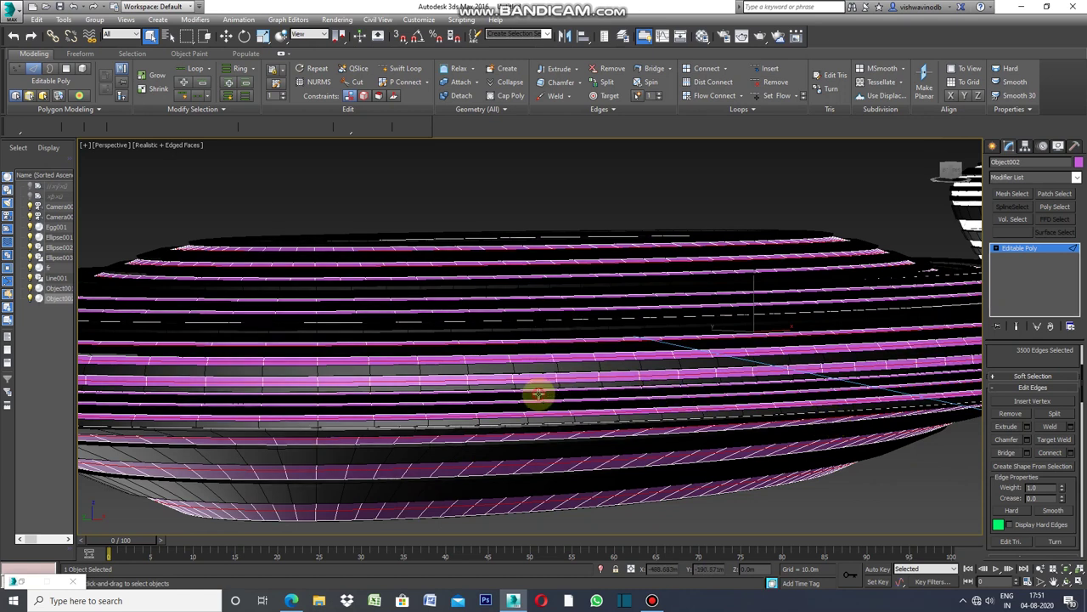
pyautogui.click(1026, 439)
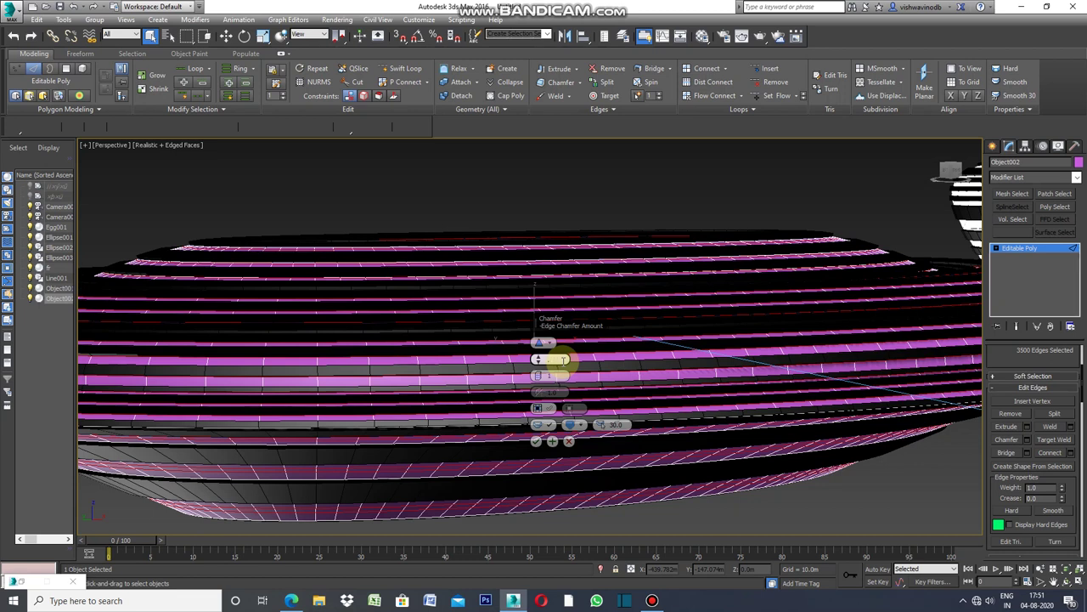
pyautogui.write('2')
pyautogui.write('0.2m')
pyautogui.press('Return')
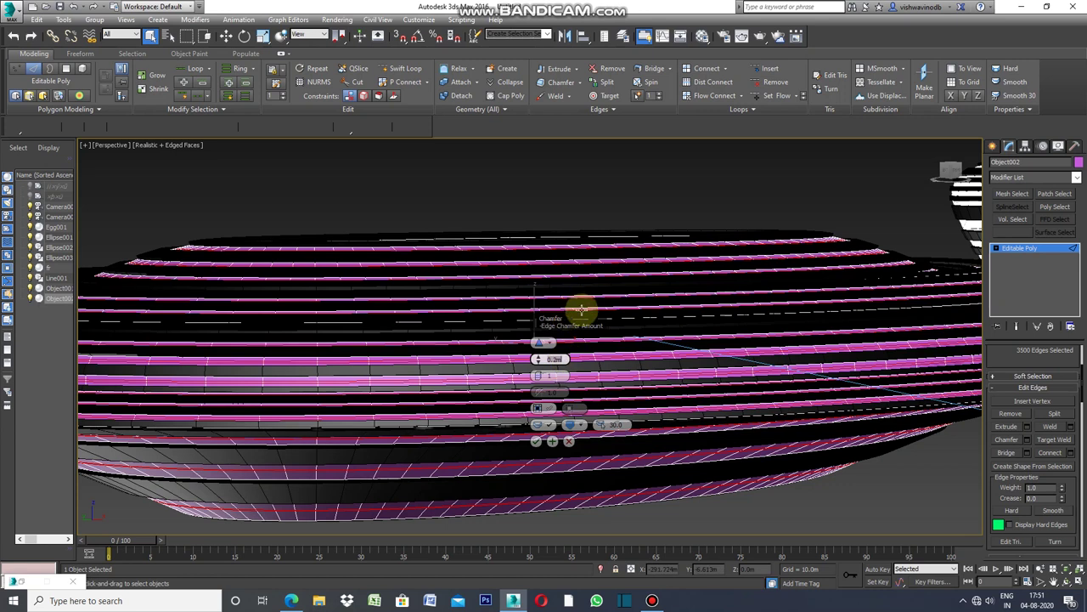
pyautogui.click(537, 444)
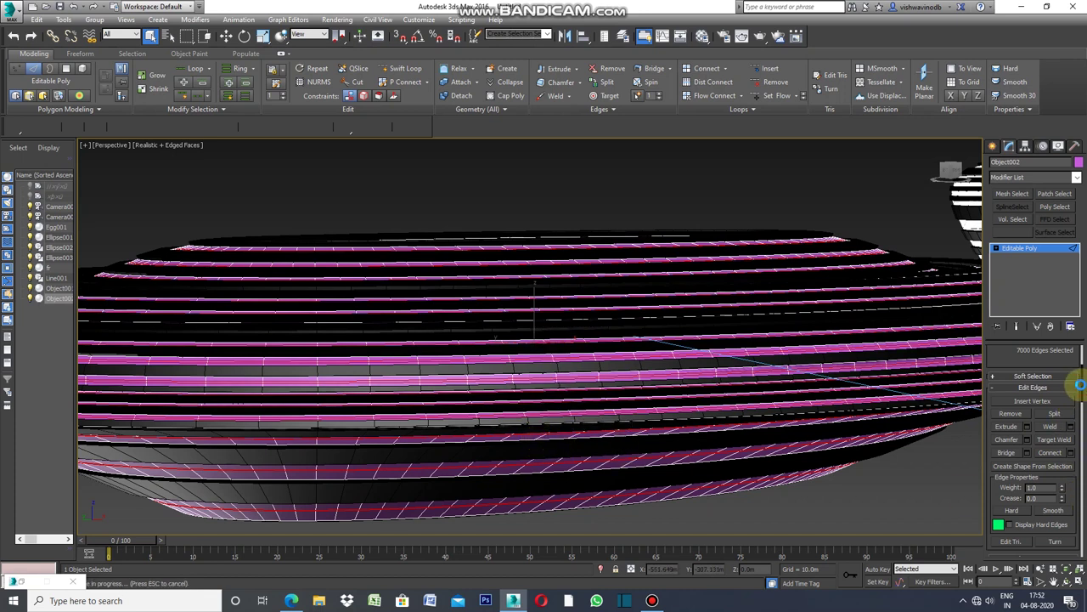
pyautogui.scroll(1, 1081, 387)
pyautogui.moveTo(1083, 387); pyautogui.dragTo(1084, 363)
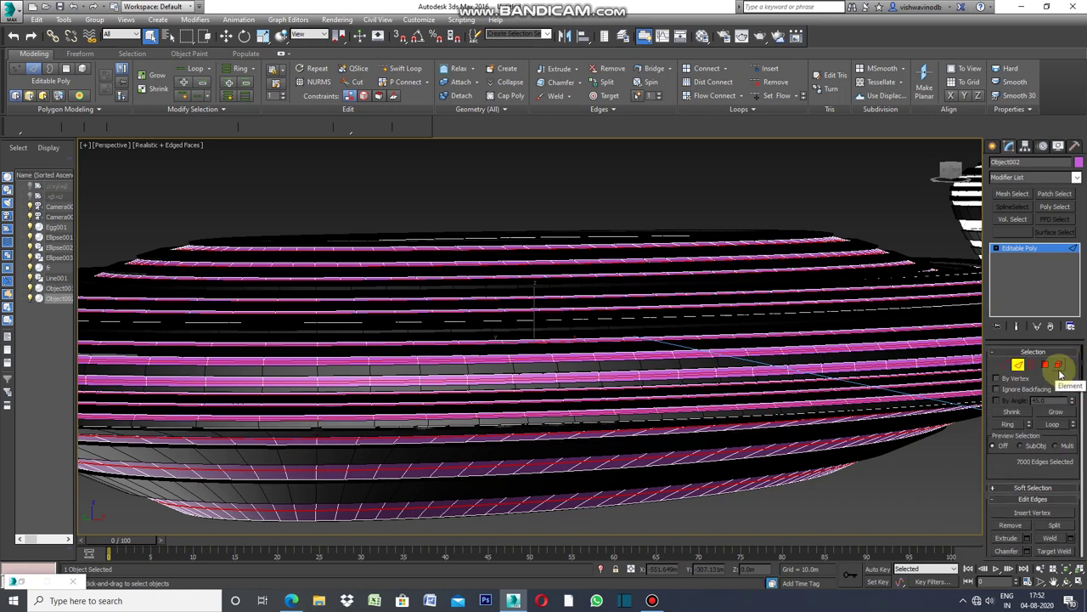
# - Inset Object002's 10500 stripe polygons by 0.17m, grouped By Polygon
pyautogui.click(1045, 365)
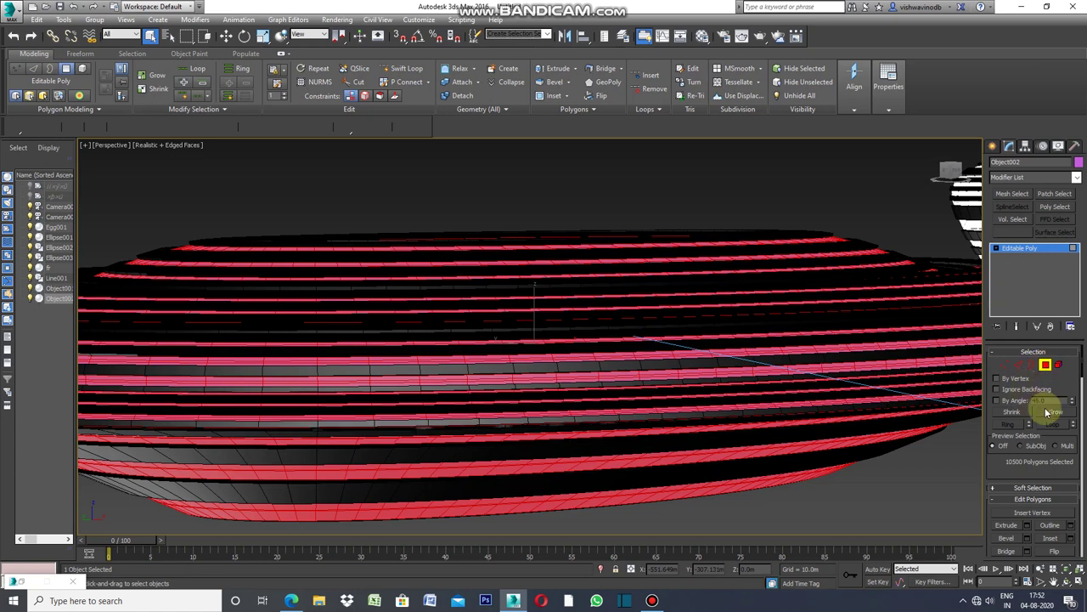
pyautogui.moveTo(1081, 374)
pyautogui.mouseDown()
pyautogui.moveTo(1083, 409)
pyautogui.moveTo(1082, 394)
pyautogui.mouseUp()
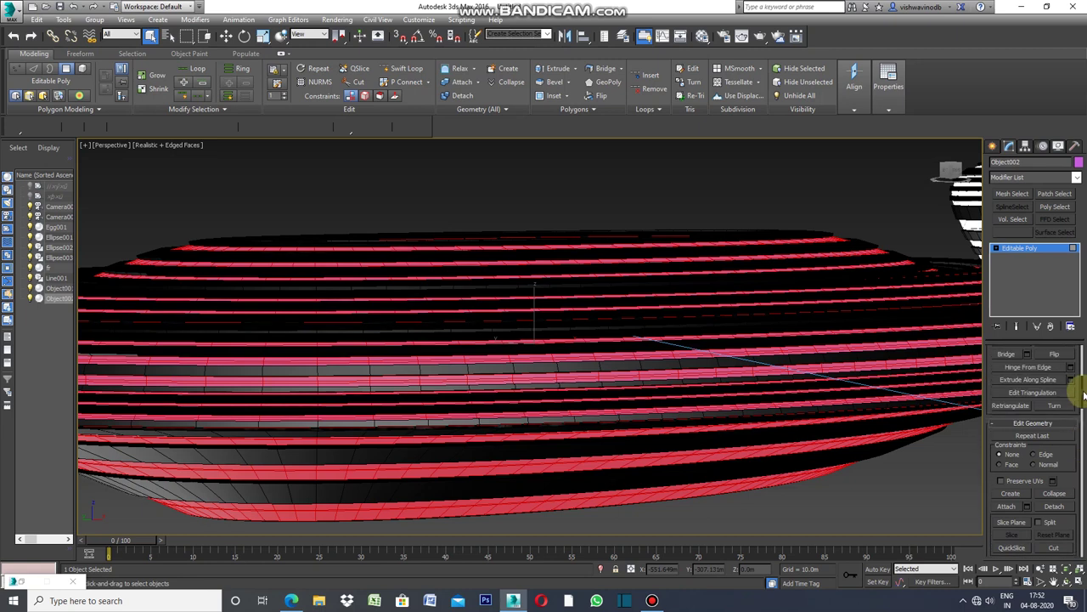
pyautogui.scroll(2, 1085, 393)
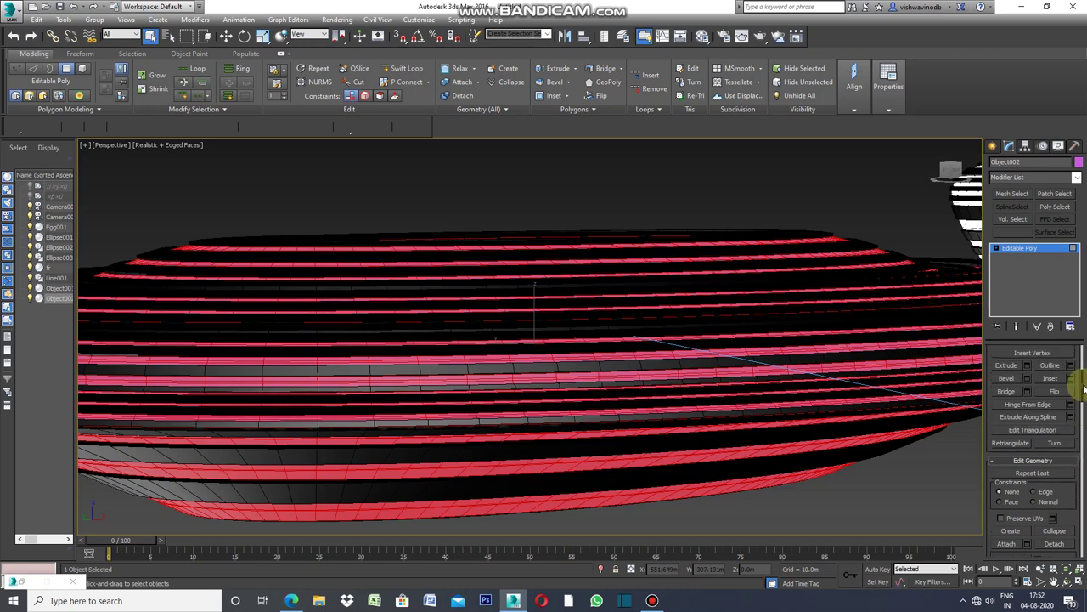
pyautogui.click(1072, 378)
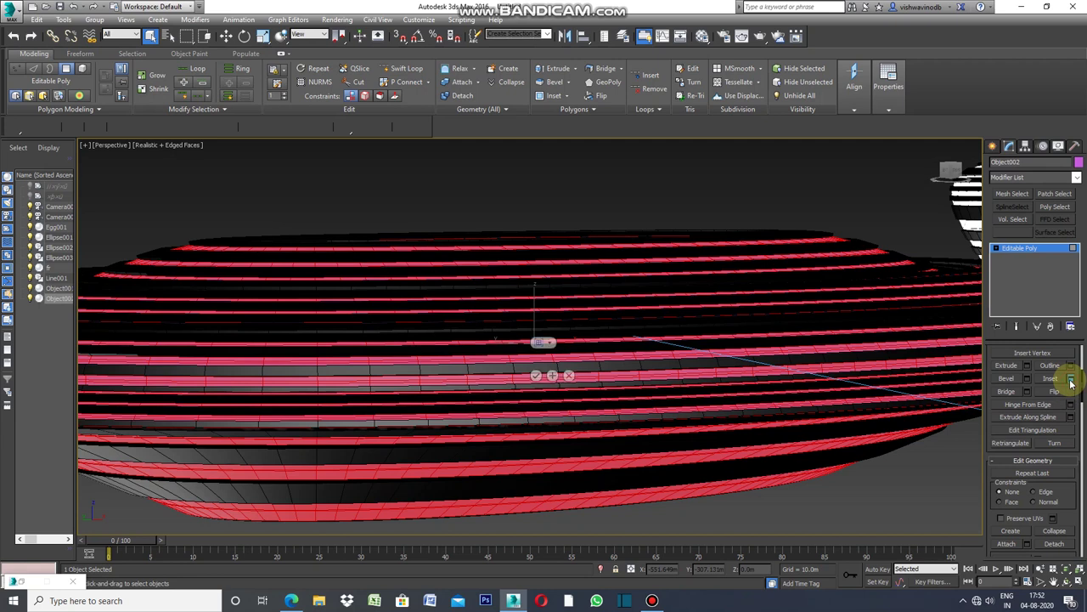
pyautogui.click(551, 344)
pyautogui.click(585, 361)
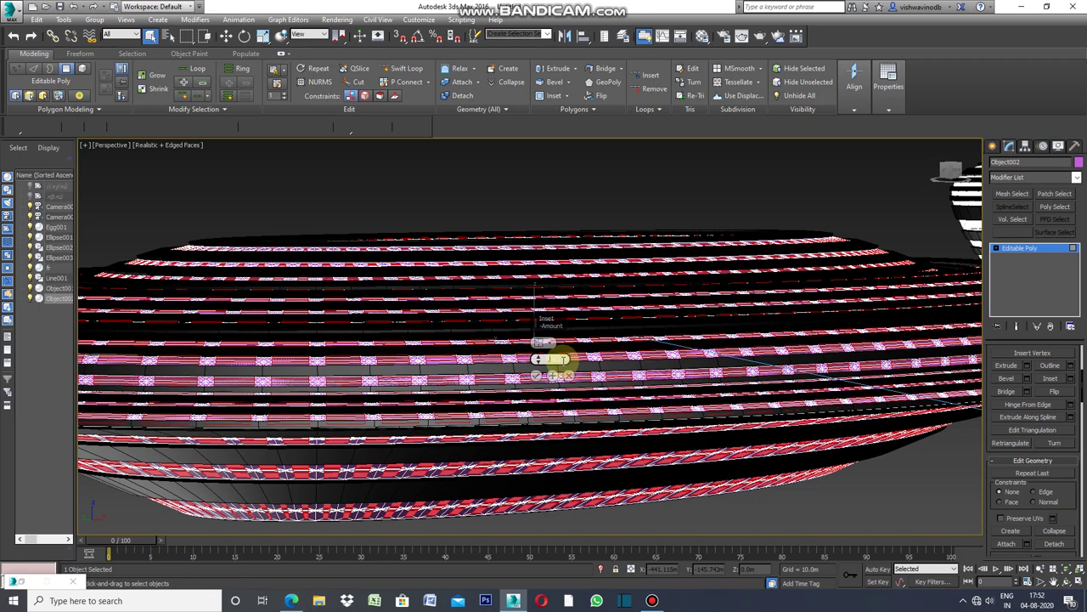
pyautogui.write('0.17m')
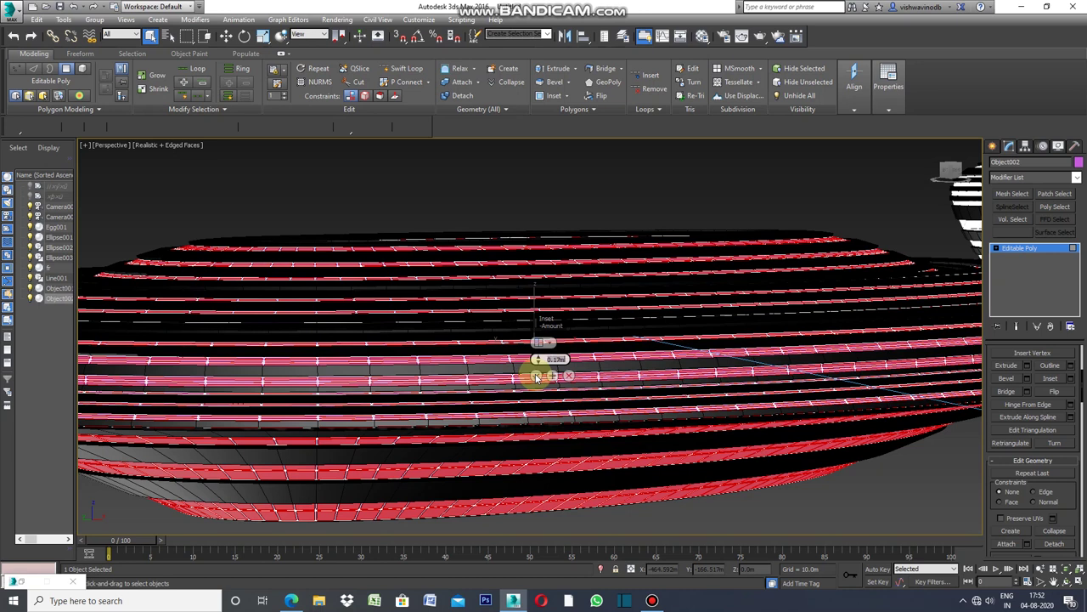
pyautogui.click(536, 376)
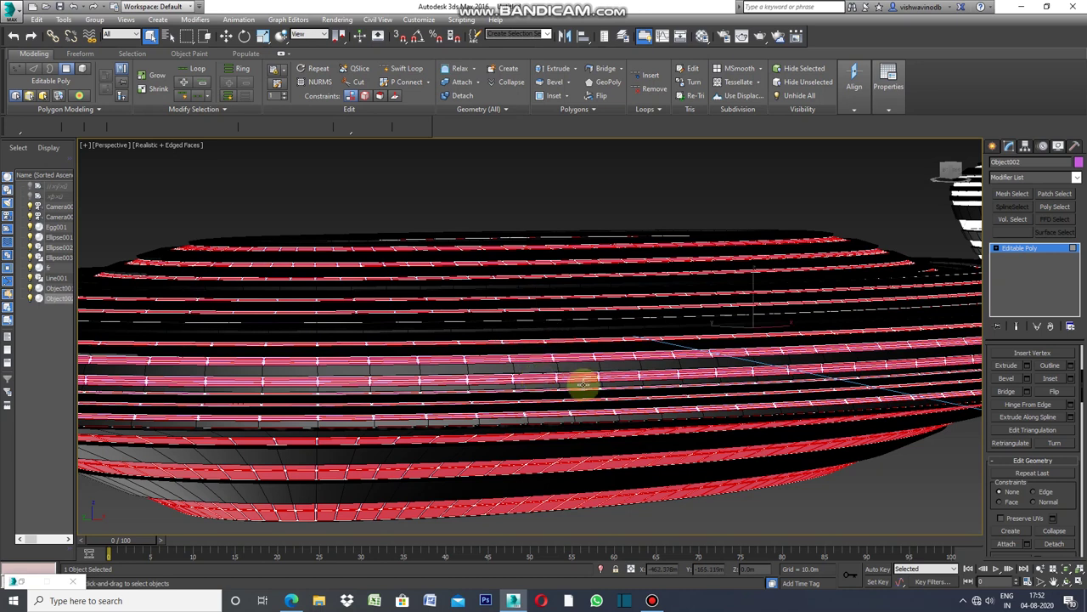
# - Detach the inset stripe faces as Object003
pyautogui.scroll(-5, 1083, 412)
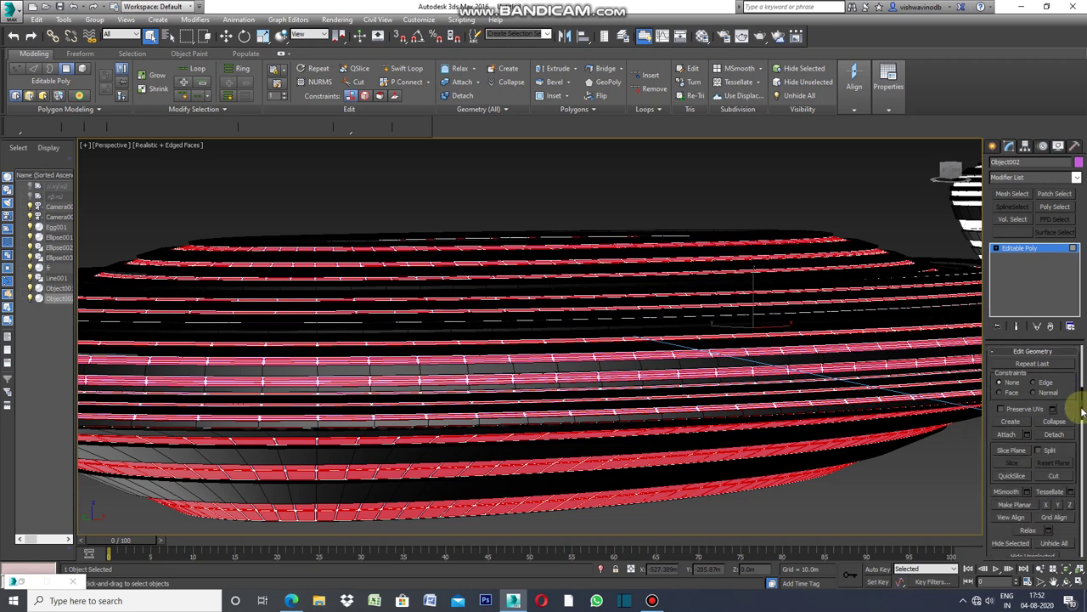
pyautogui.click(1054, 387)
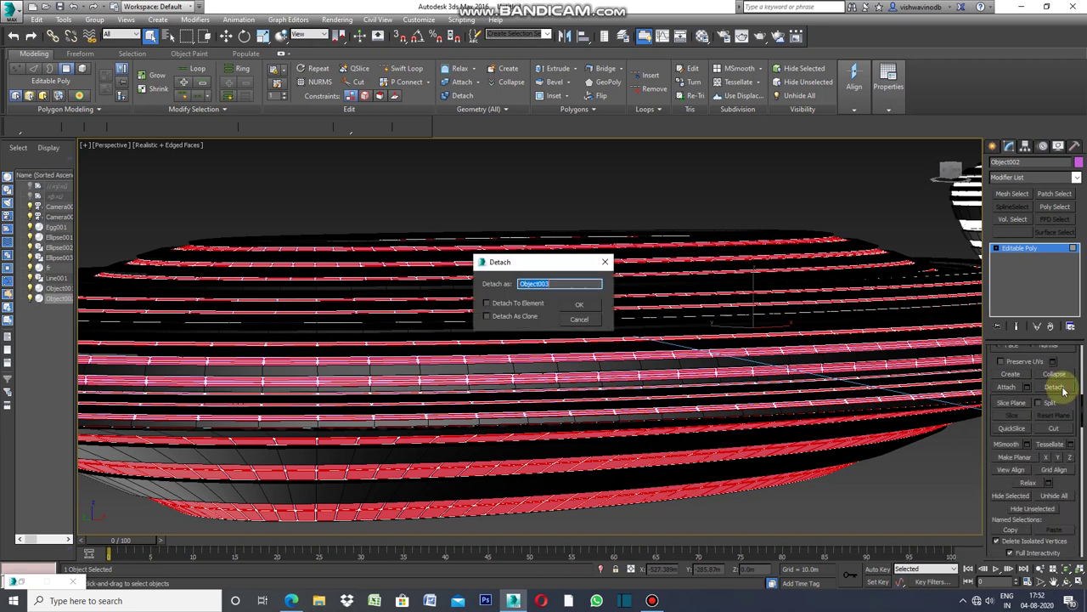
pyautogui.click(580, 305)
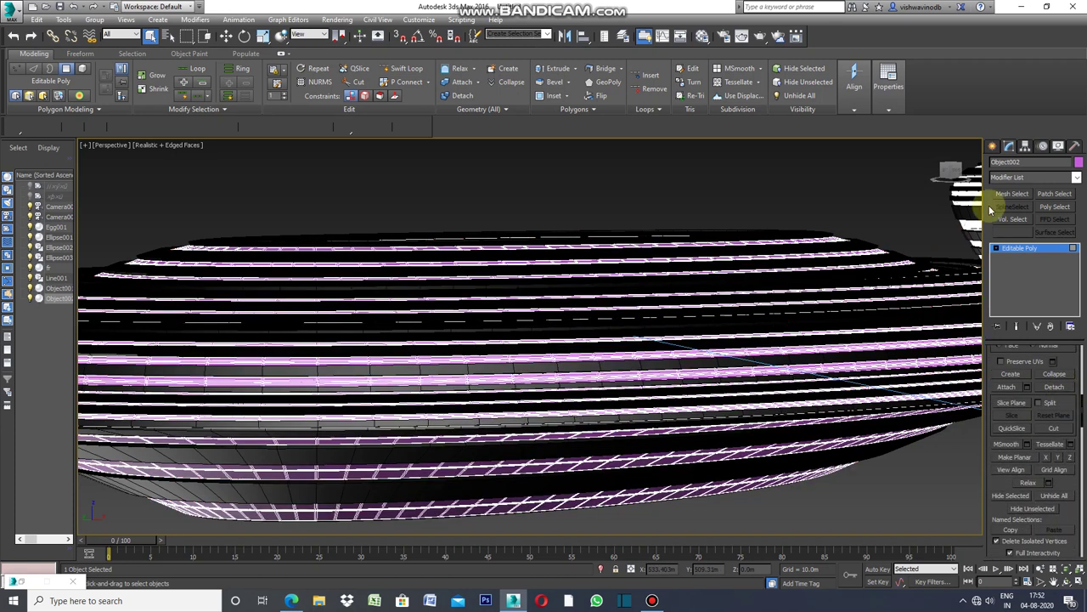
# - Change Object003's object colour to white
pyautogui.click(1078, 161)
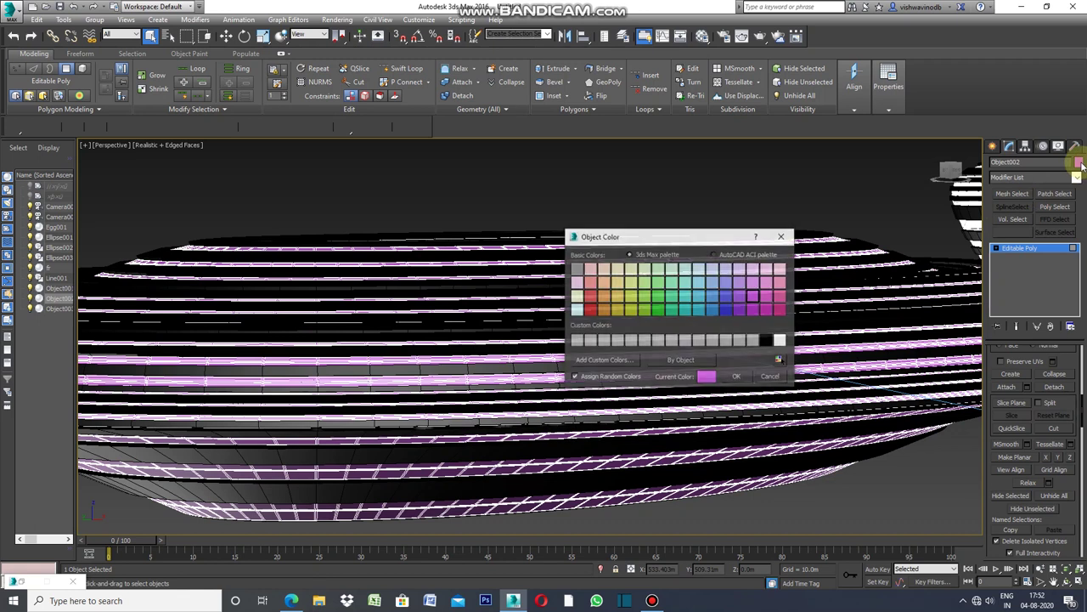
pyautogui.click(780, 340)
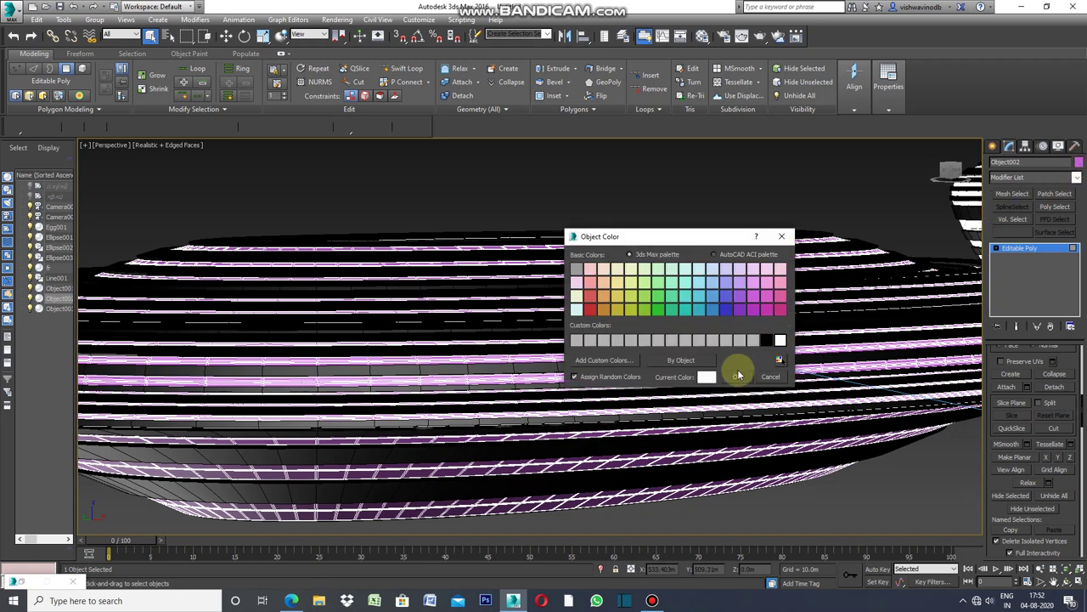
pyautogui.click(738, 378)
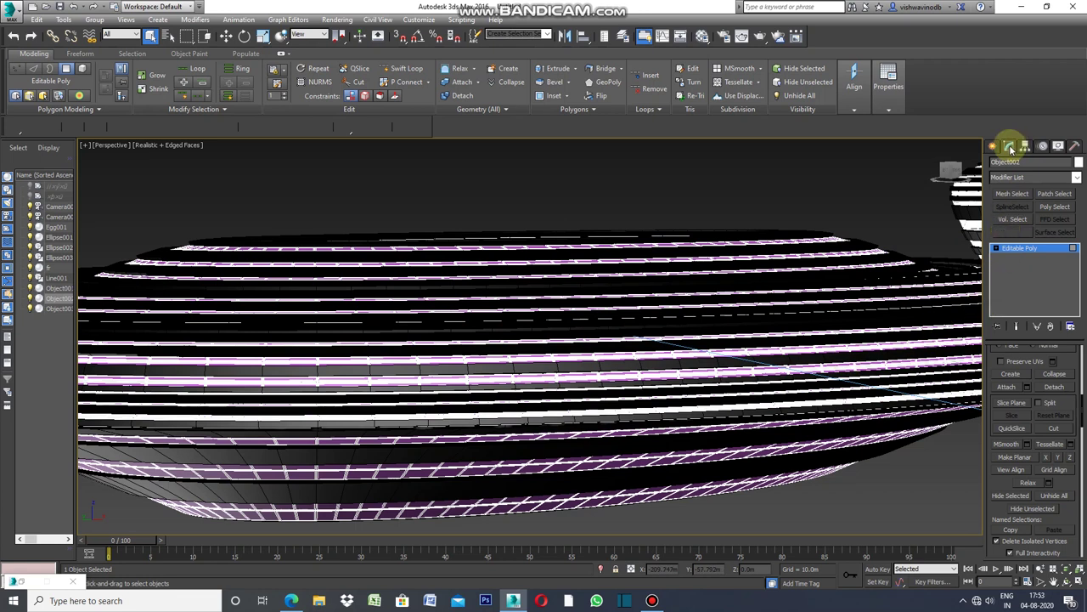
# - Open the Modifier List and scroll through the available modifiers
pyautogui.click(1076, 177)
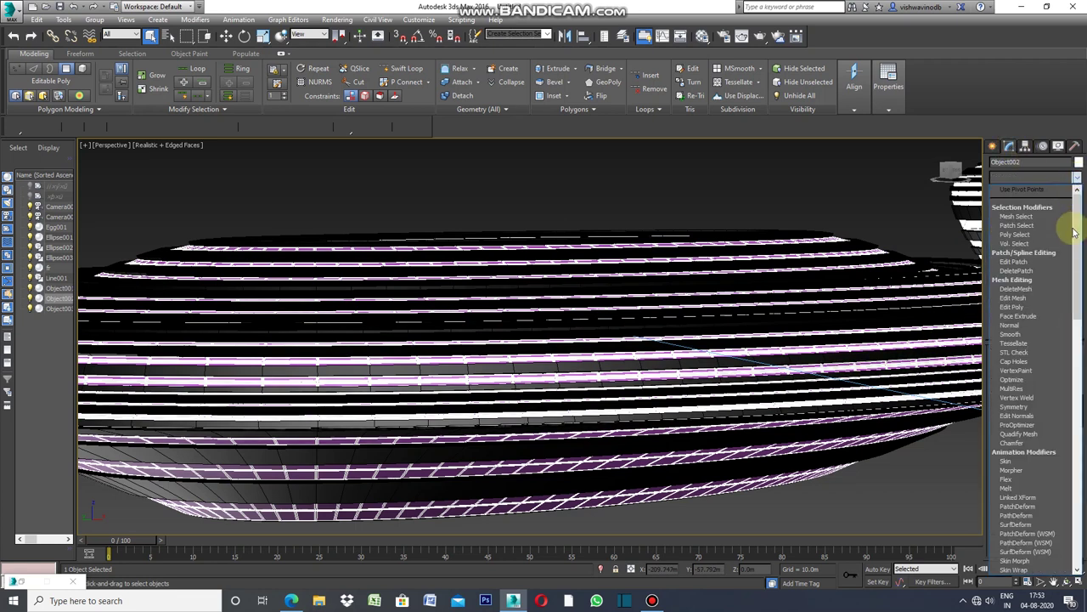
pyautogui.moveTo(1077, 263); pyautogui.dragTo(1081, 450)
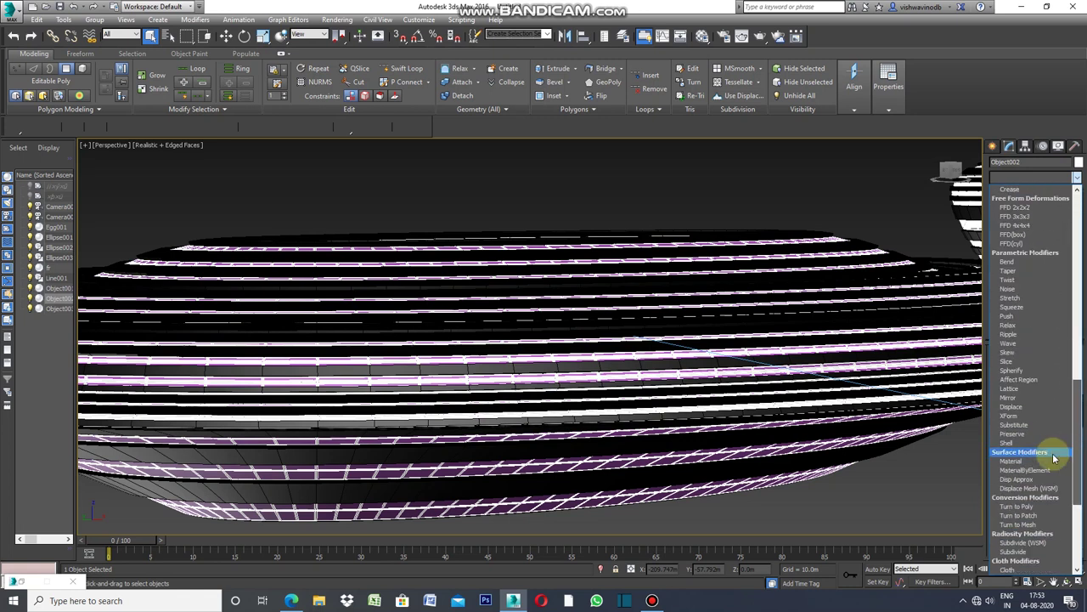